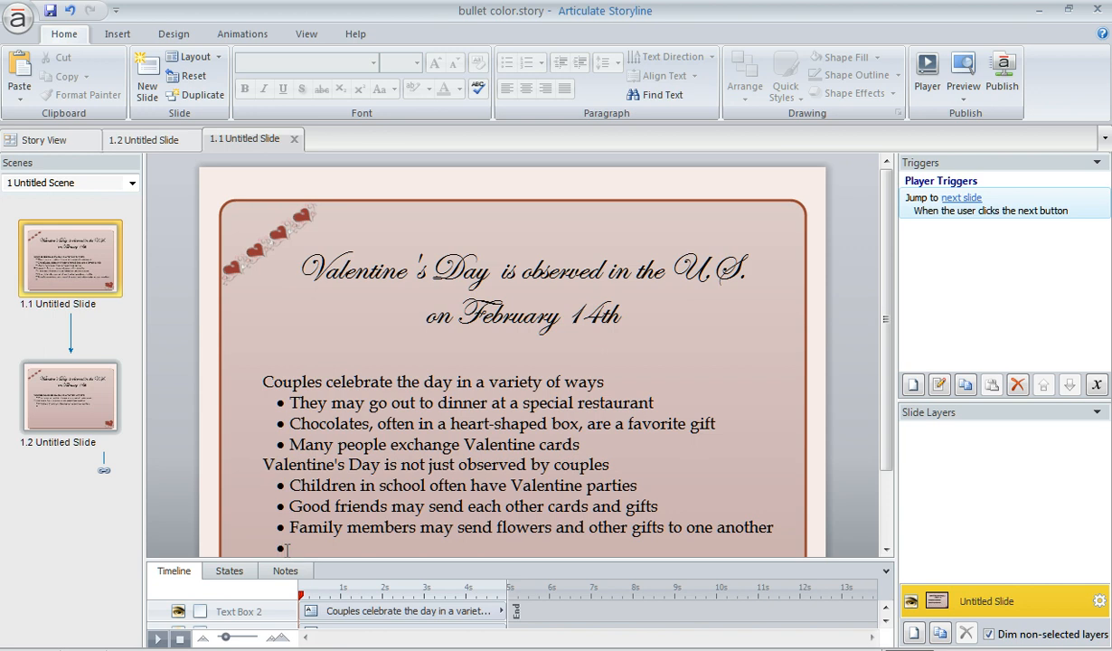
- Set the font colour of the whole body text box on slide 1.1 to the dark red theme colour
{"action": "left_click", "coordinate": [387, 424]}
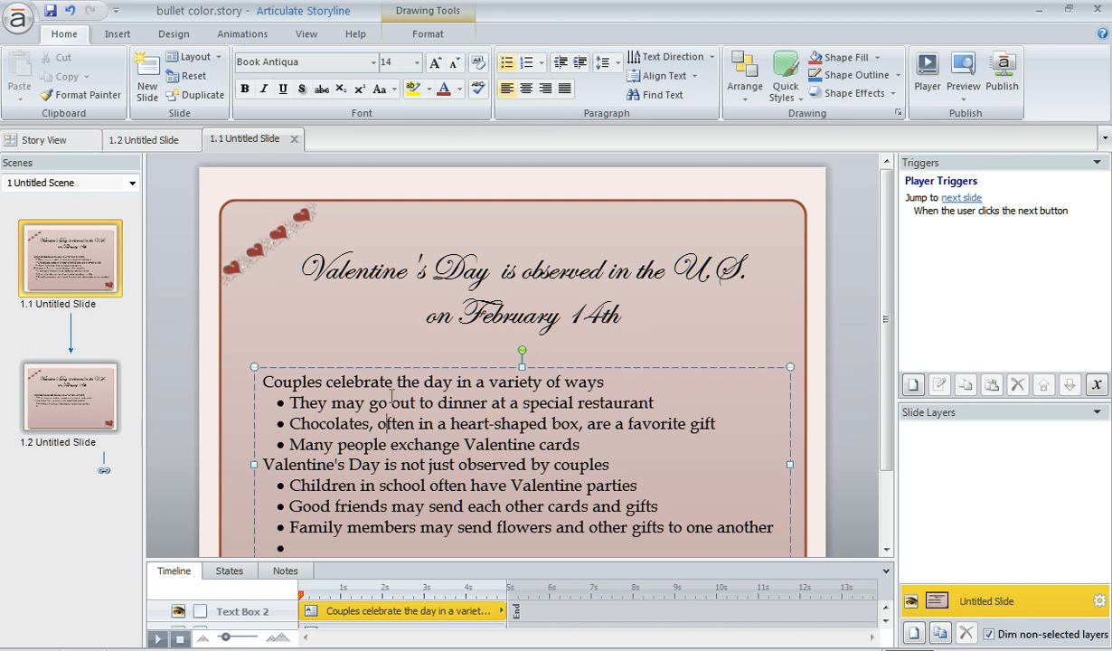
{"action": "left_click", "coordinate": [384, 367]}
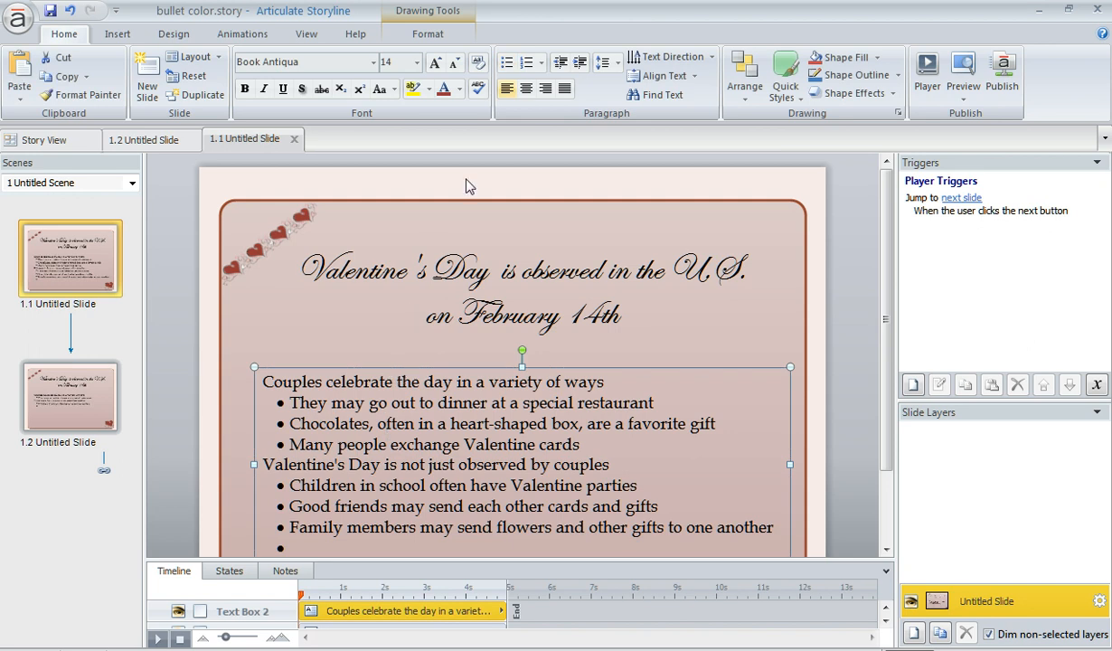
{"action": "left_click", "coordinate": [459, 89]}
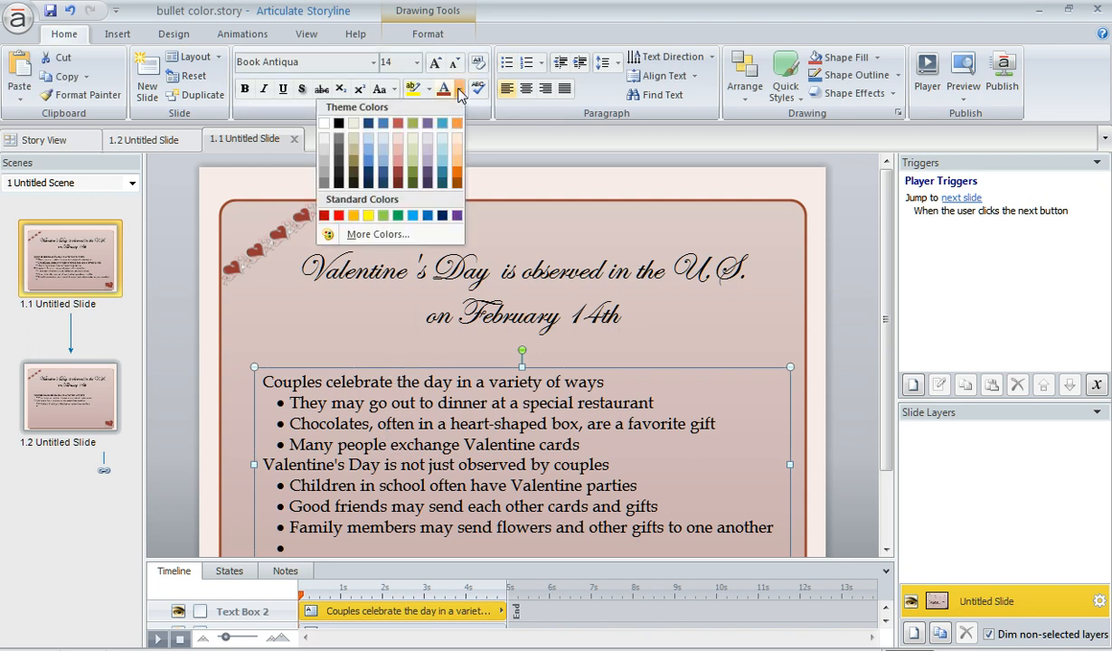
{"action": "left_click", "coordinate": [398, 174]}
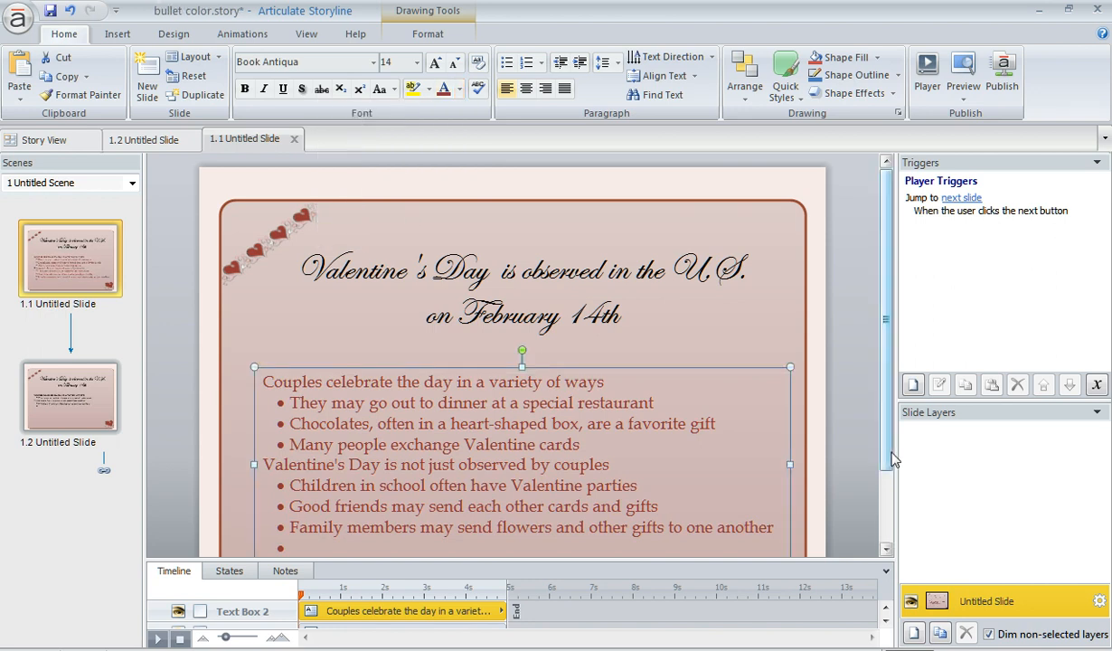
- Set the text of the line "Couples celebrate the day in a variety of ways" to black
{"action": "left_click_drag", "start_coordinate": [887, 458], "coordinate": [885, 499]}
{"action": "left_click", "coordinate": [689, 410]}
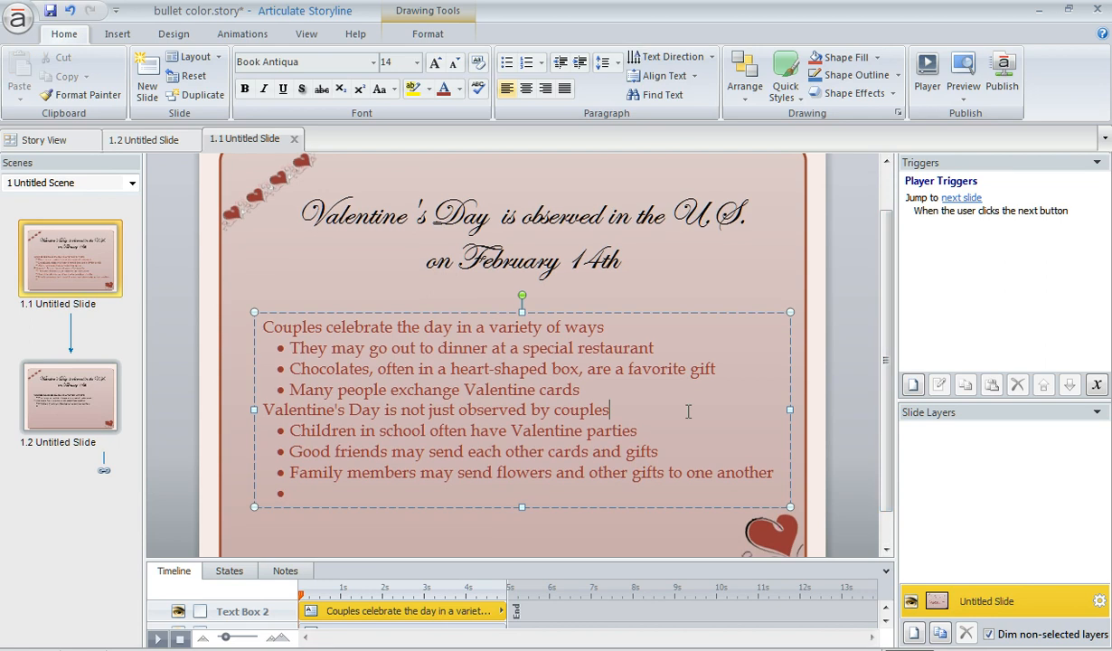
{"action": "left_click_drag", "start_coordinate": [622, 331], "coordinate": [301, 322]}
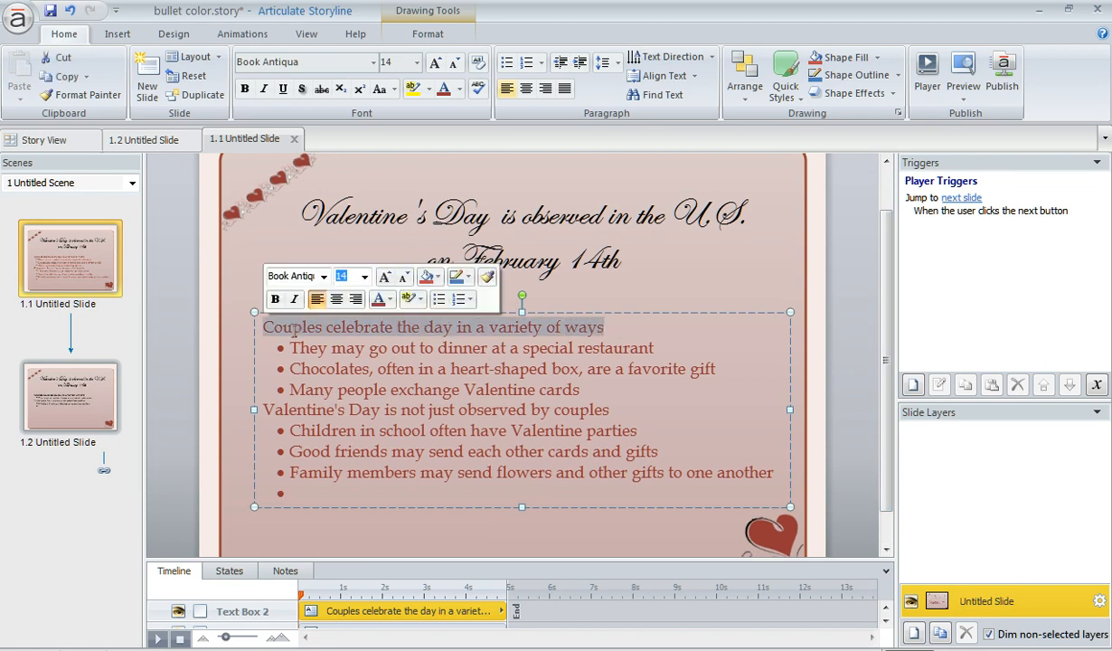
{"action": "left_click", "coordinate": [382, 300]}
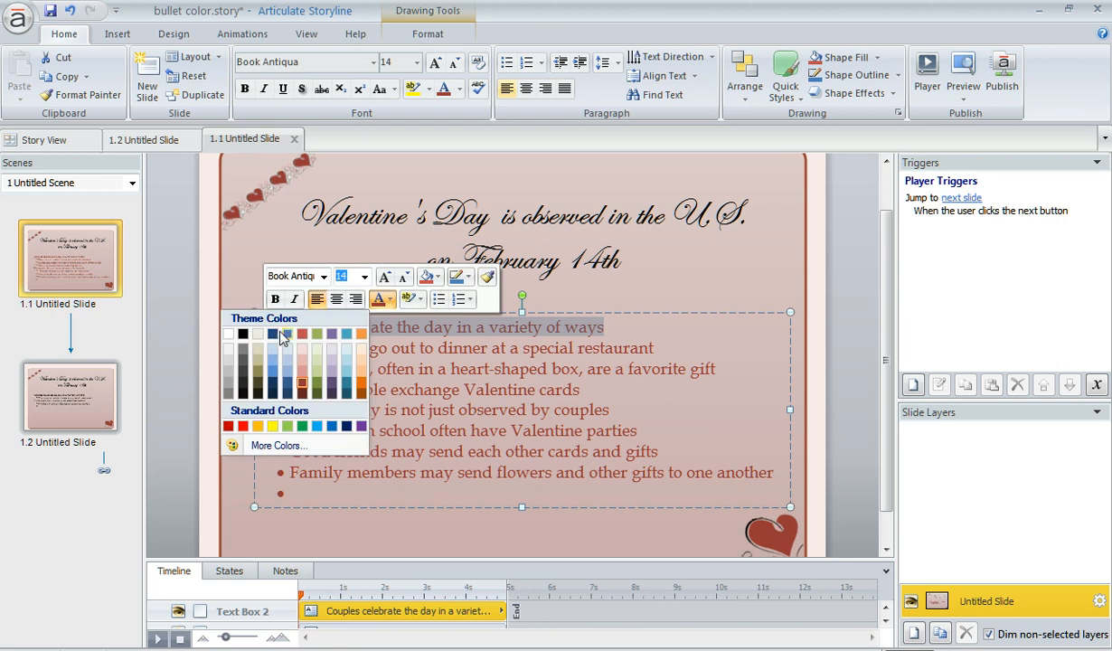
{"action": "left_click", "coordinate": [242, 334]}
- Set the text of the dinner and chocolates bullet items to black, selecting only the words of each line
{"action": "left_click", "coordinate": [670, 347]}
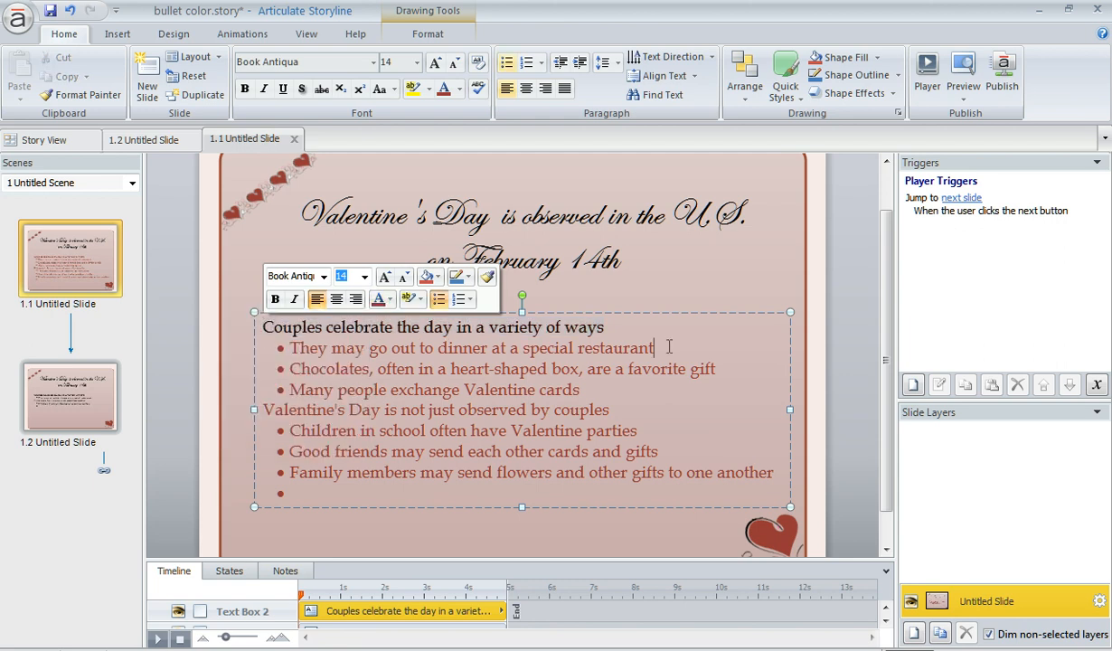
{"action": "left_click_drag", "start_coordinate": [669, 347], "coordinate": [328, 347]}
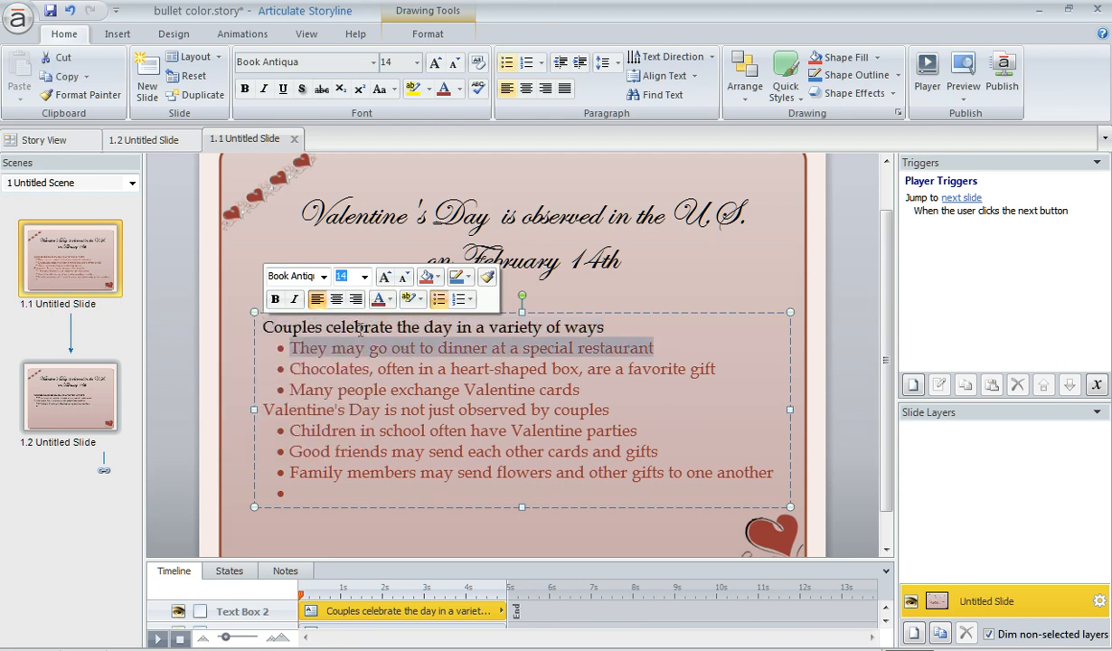
{"action": "left_click", "coordinate": [383, 299]}
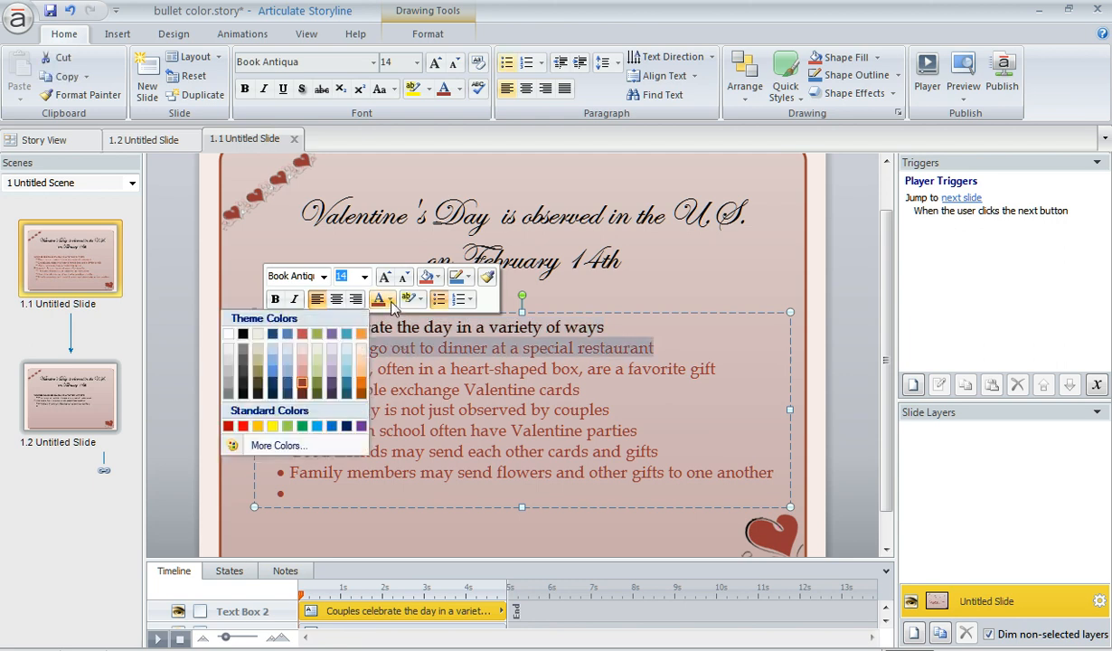
{"action": "left_click", "coordinate": [243, 334]}
{"action": "left_click_drag", "start_coordinate": [736, 366], "coordinate": [308, 369]}
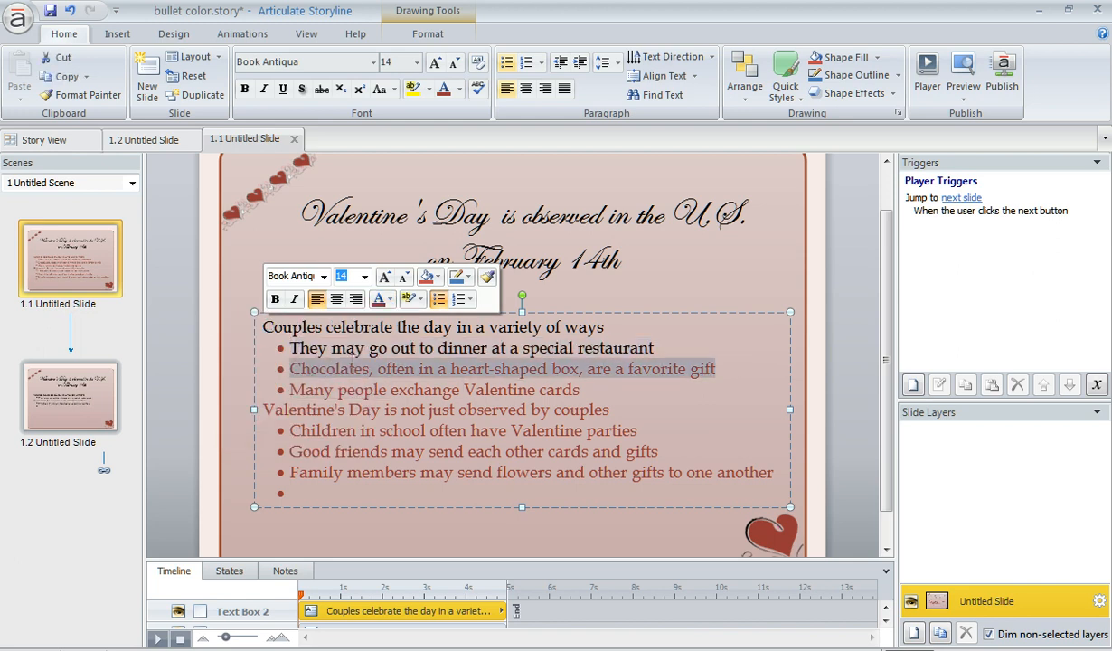
{"action": "left_click", "coordinate": [387, 299]}
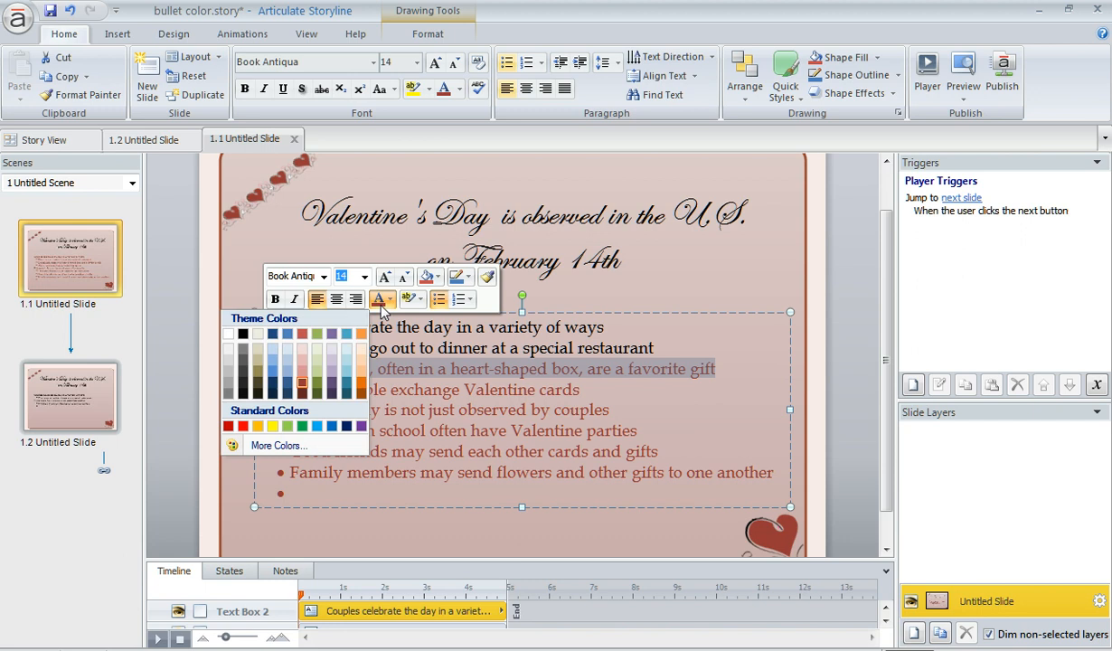
{"action": "left_click", "coordinate": [243, 334]}
- Set the text of the bullet item "Many people exchange Valentine cards" to black
{"action": "left_click_drag", "start_coordinate": [609, 392], "coordinate": [316, 387]}
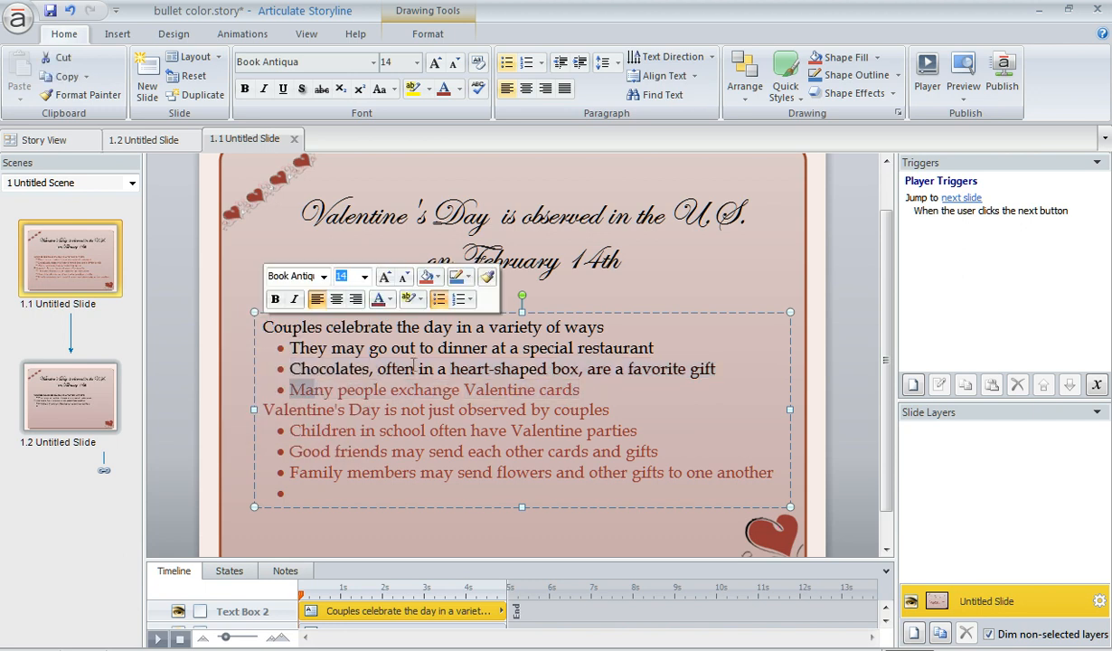
{"action": "left_click_drag", "start_coordinate": [575, 383], "coordinate": [319, 395]}
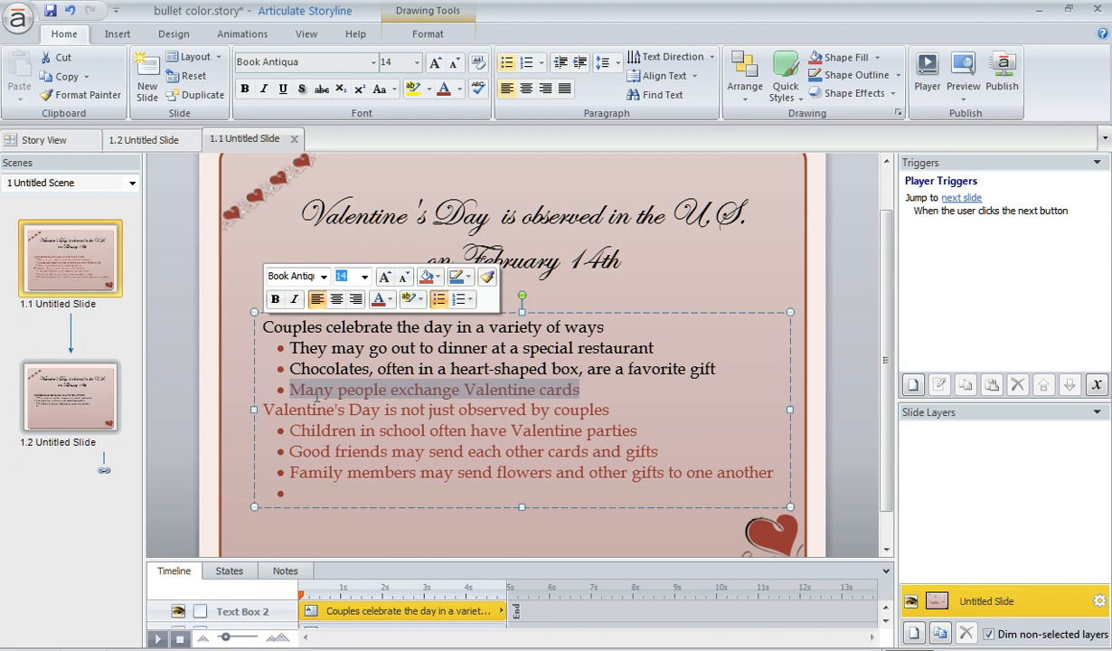
{"action": "left_click", "coordinate": [389, 299]}
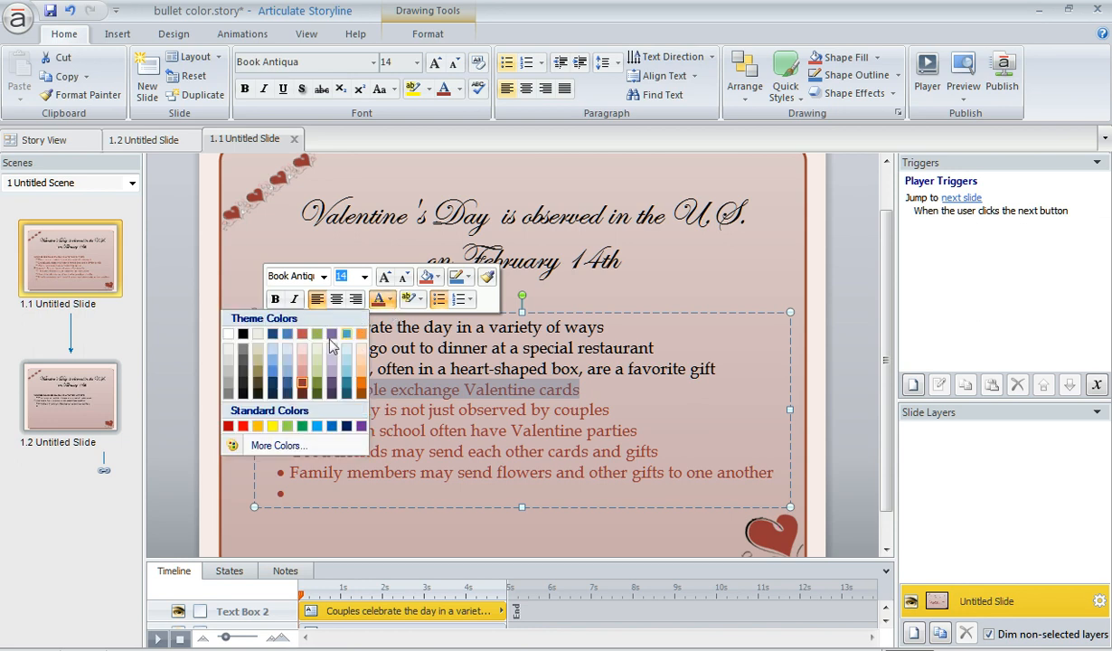
{"action": "left_click", "coordinate": [243, 336]}
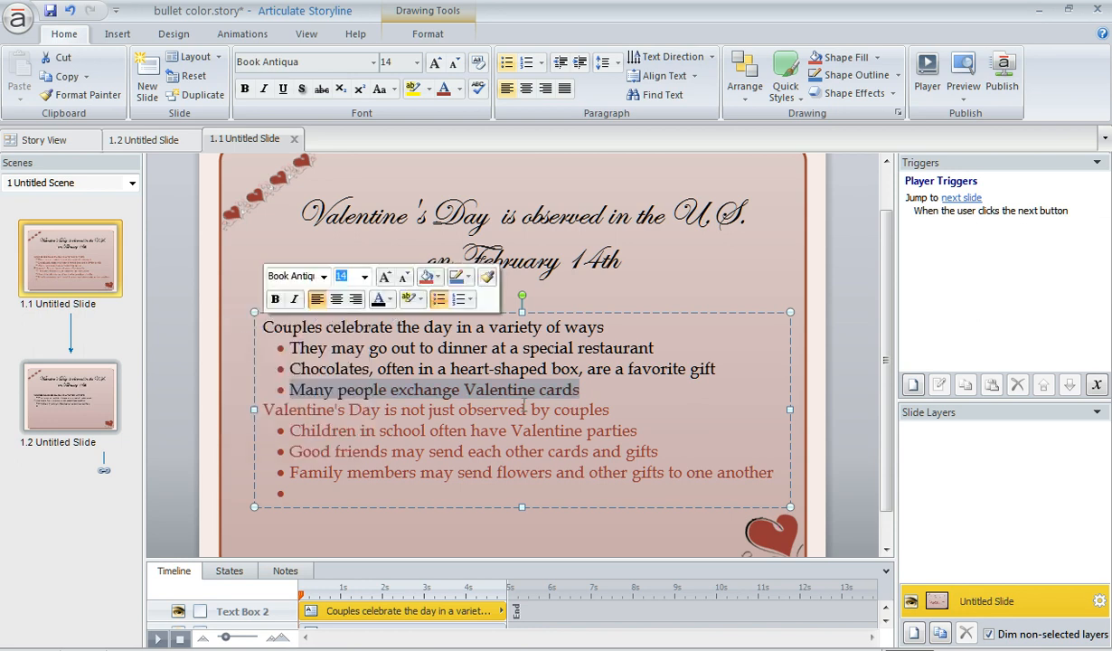
- Set the text of the line "Valentine's Day is not just observed by couples" to black
{"action": "left_click", "coordinate": [625, 411]}
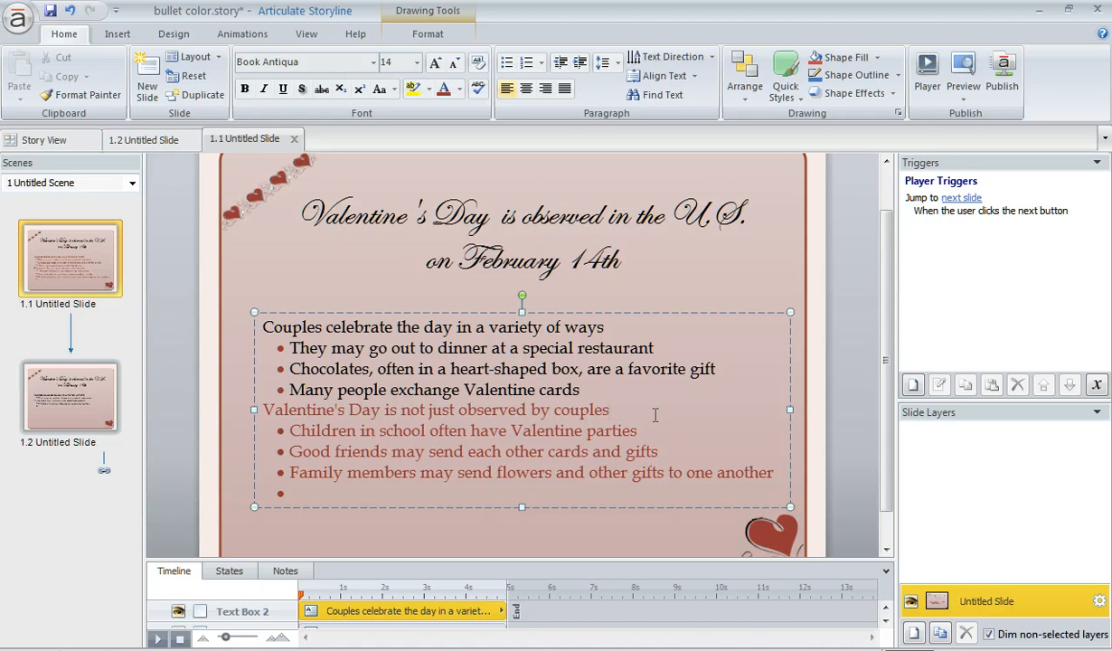
{"action": "triple_click", "coordinate": [656, 415]}
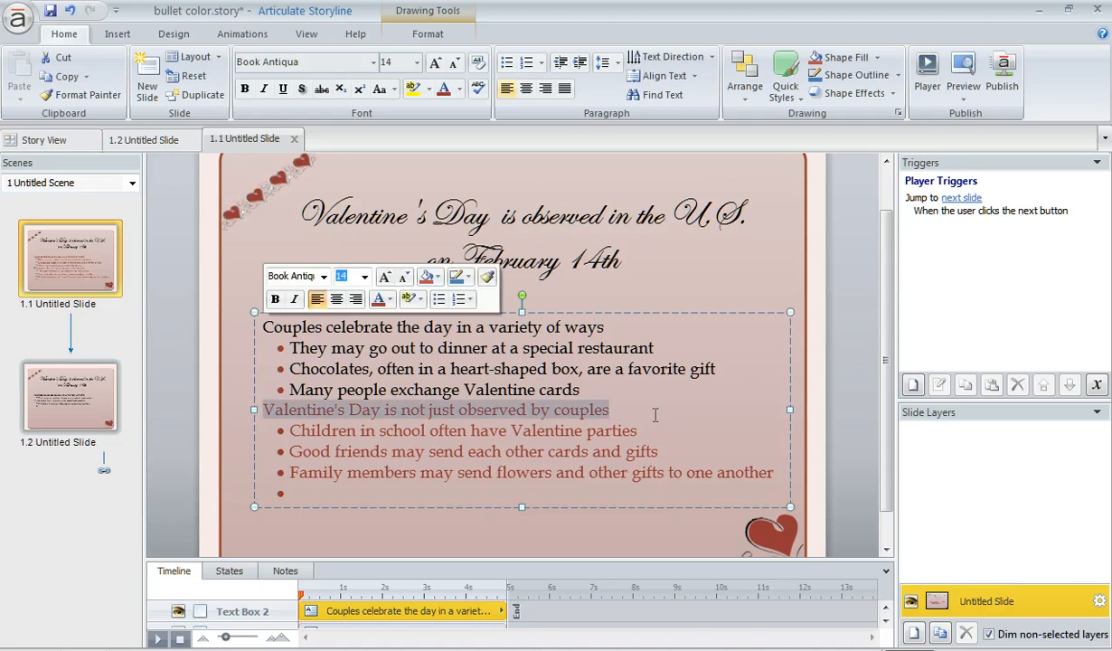
{"action": "left_click", "coordinate": [391, 307]}
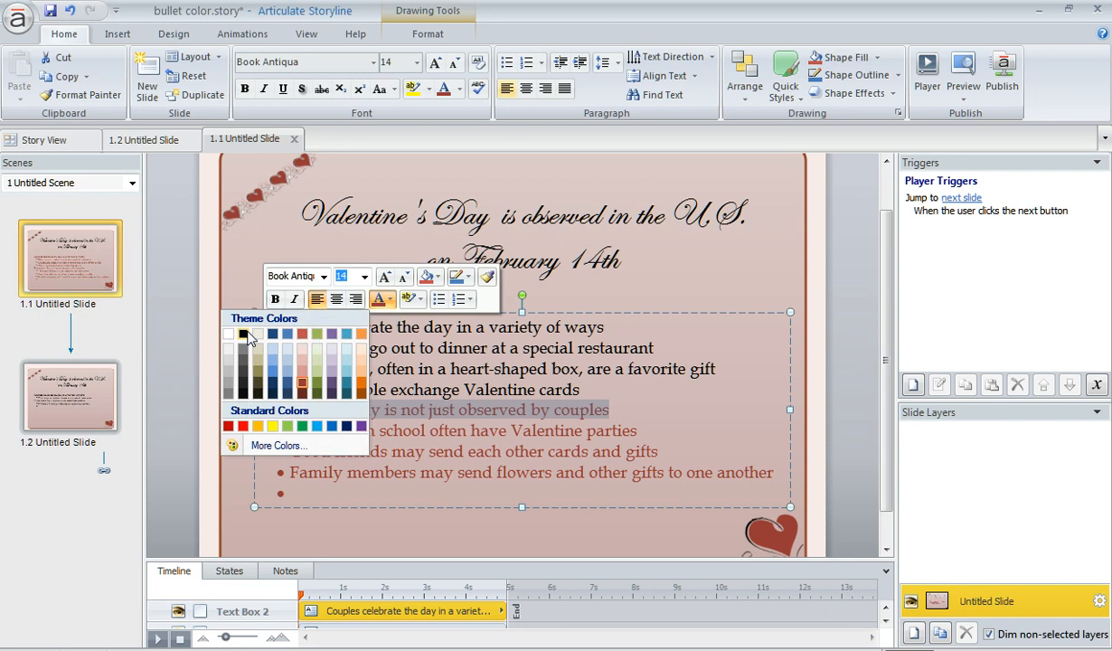
{"action": "left_click", "coordinate": [244, 324]}
- Set the text of the bullet items about children in school and good friends to black
{"action": "left_click", "coordinate": [650, 437]}
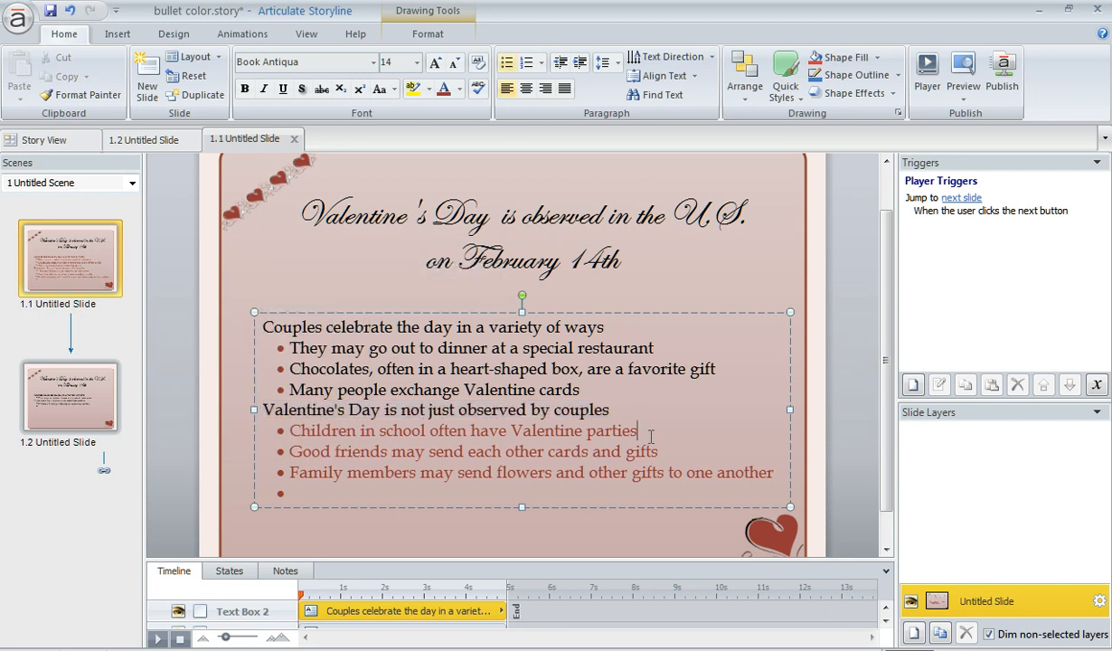
{"action": "triple_click", "coordinate": [650, 437]}
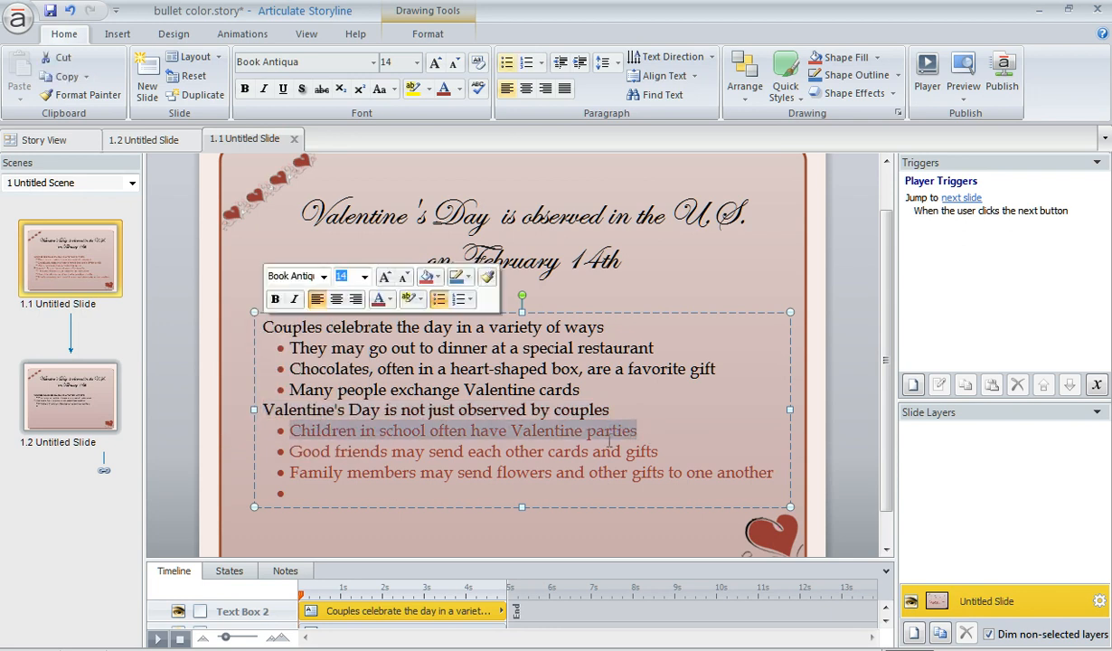
{"action": "left_click", "coordinate": [390, 300]}
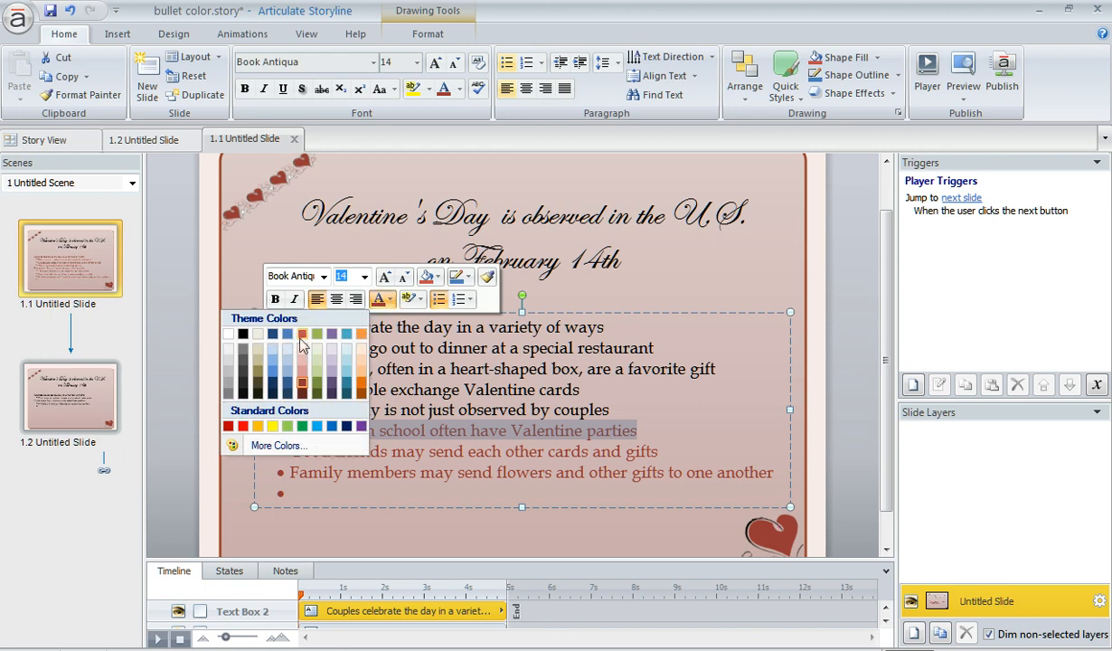
{"action": "left_click", "coordinate": [244, 335]}
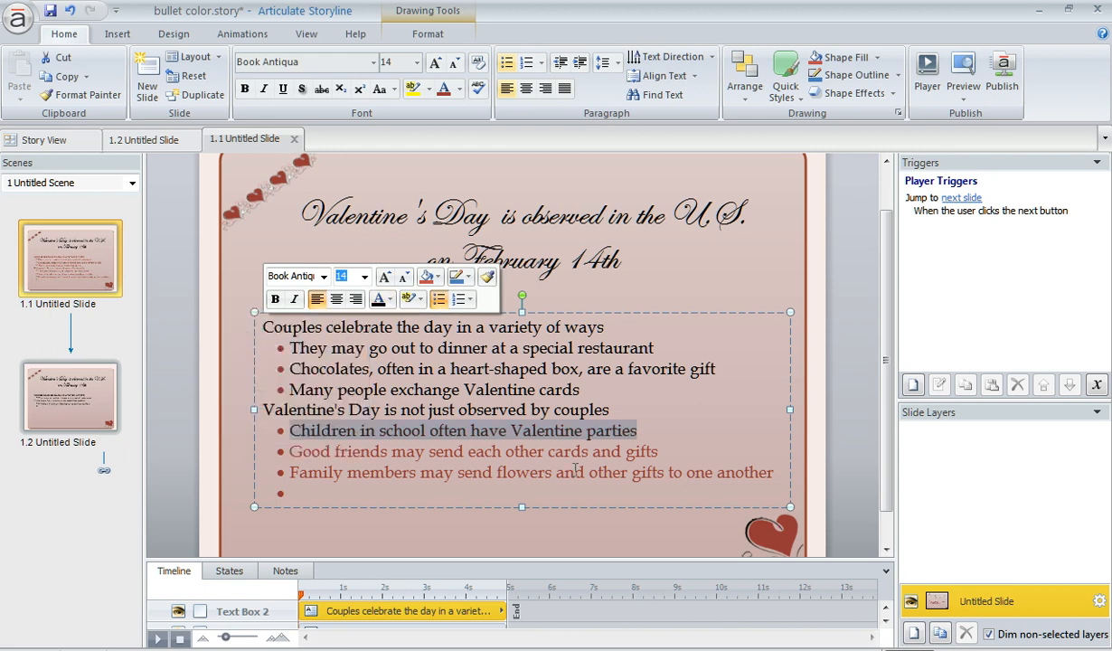
{"action": "left_click", "coordinate": [657, 452]}
{"action": "triple_click", "coordinate": [657, 452]}
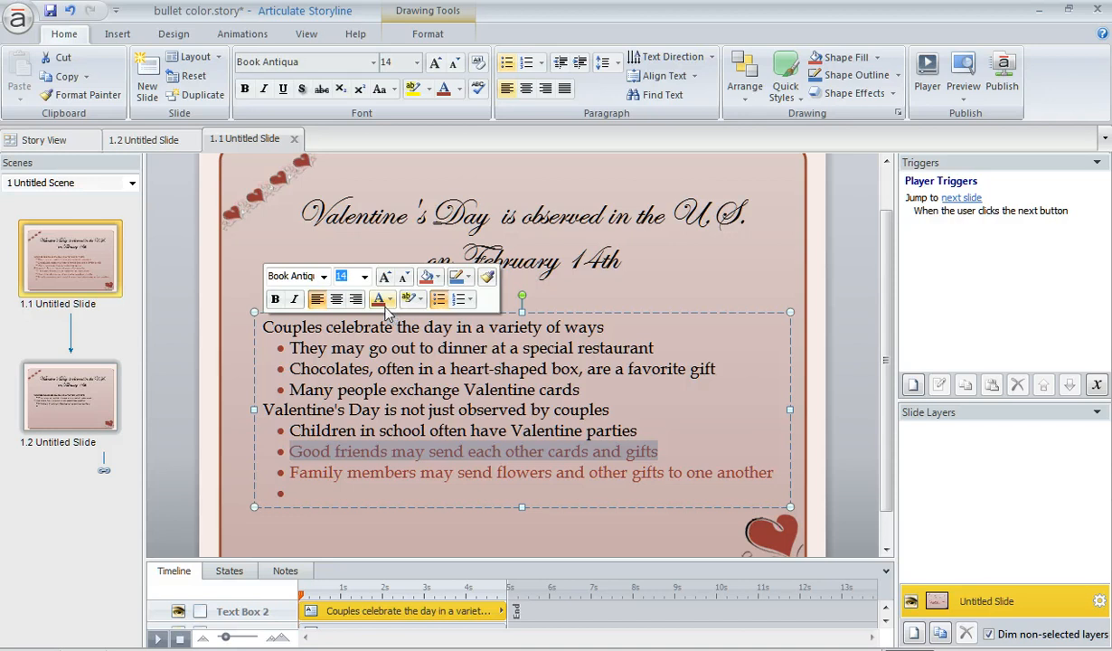
{"action": "left_click", "coordinate": [390, 299]}
{"action": "left_click", "coordinate": [243, 334]}
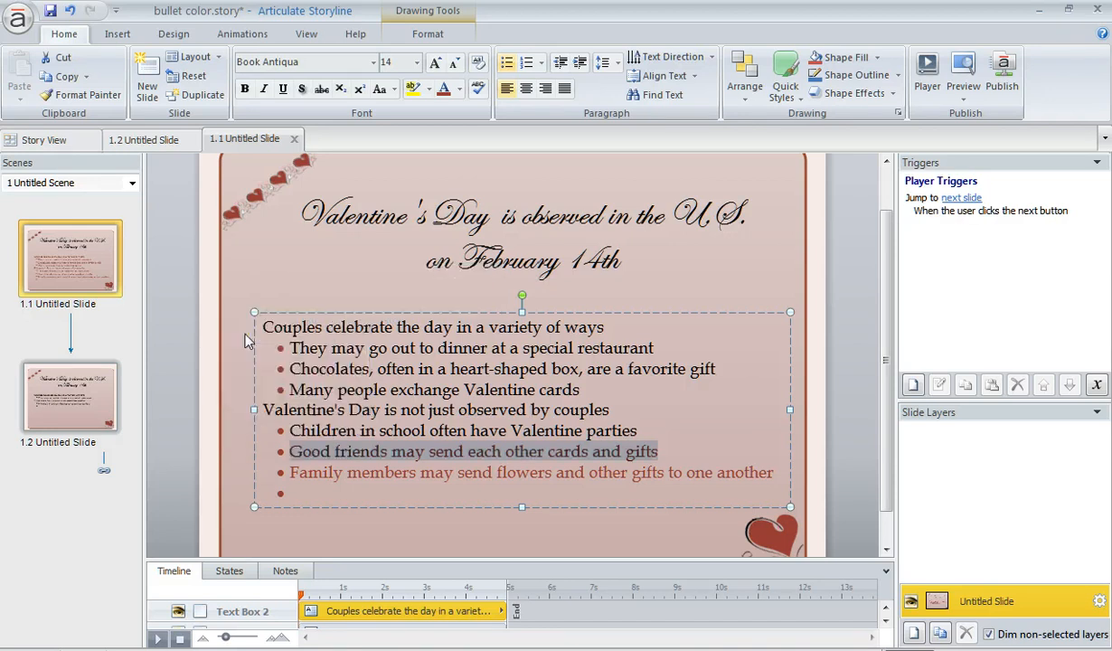
- Set the text of the "Family members" bullet item to black and delete the empty bullet below it
{"action": "left_click", "coordinate": [776, 474]}
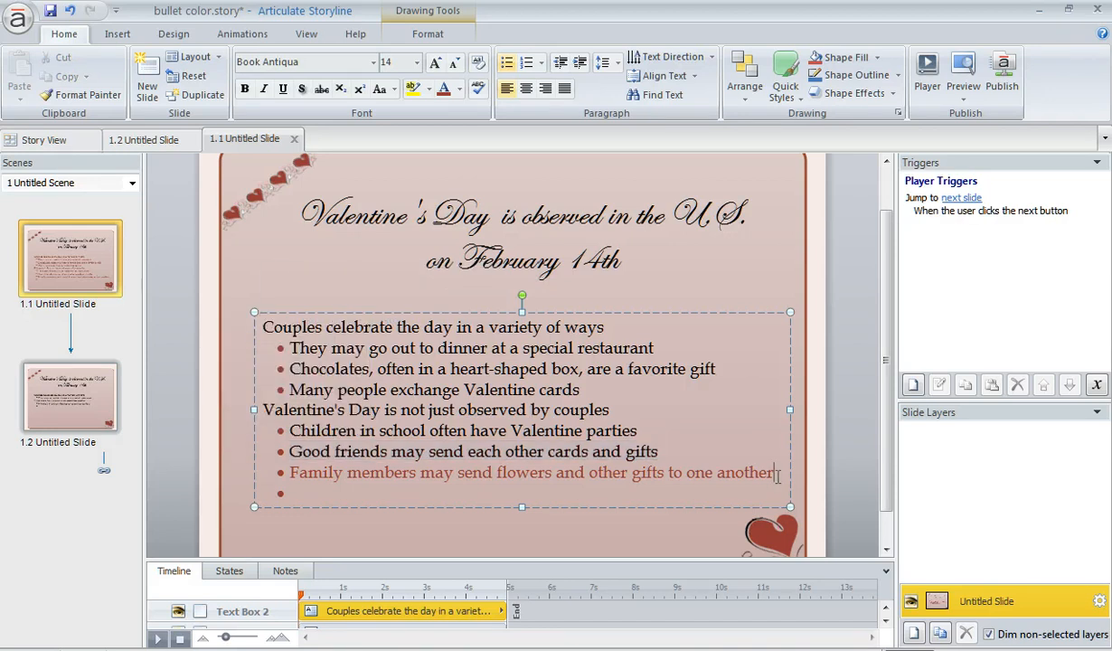
{"action": "triple_click", "coordinate": [776, 475]}
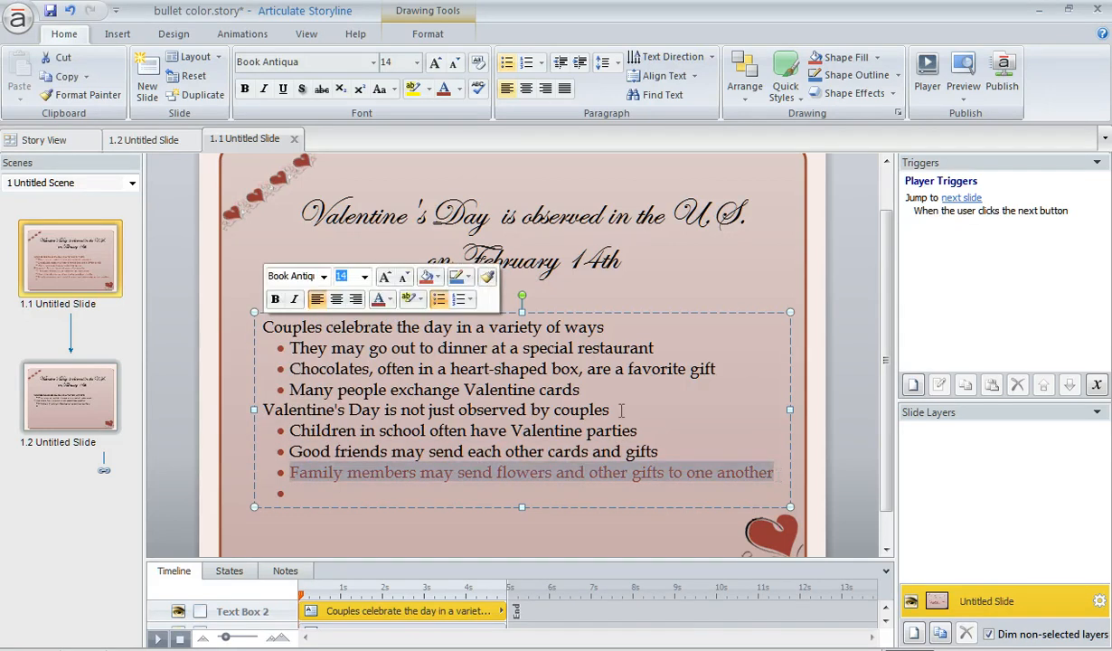
{"action": "left_click", "coordinate": [390, 301]}
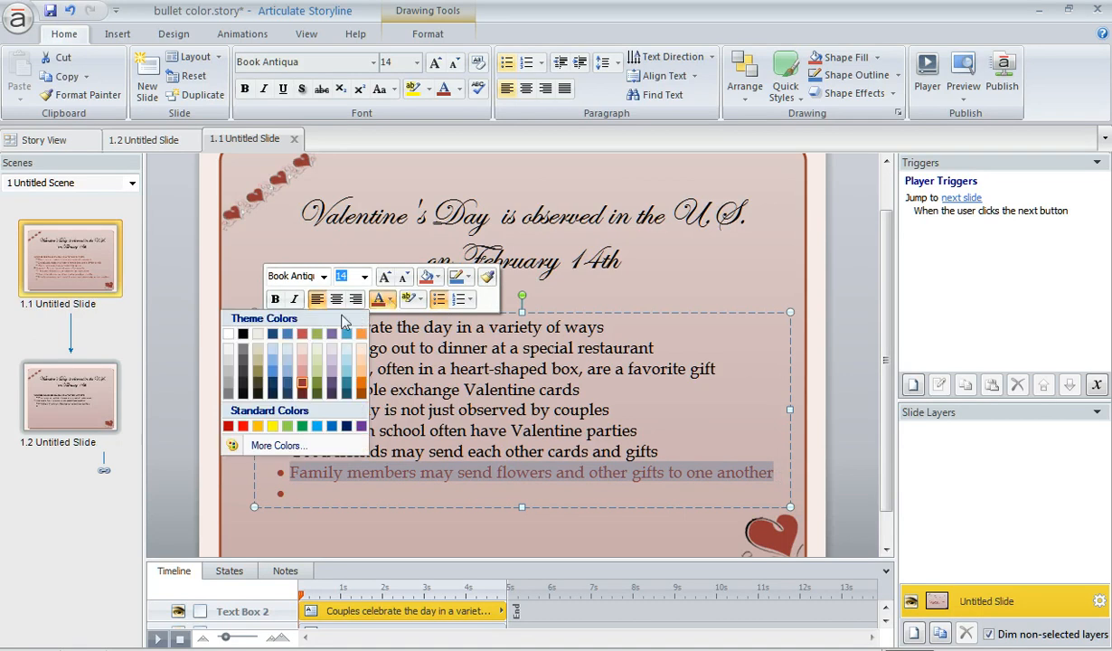
{"action": "left_click", "coordinate": [242, 329]}
{"action": "left_click", "coordinate": [486, 410]}
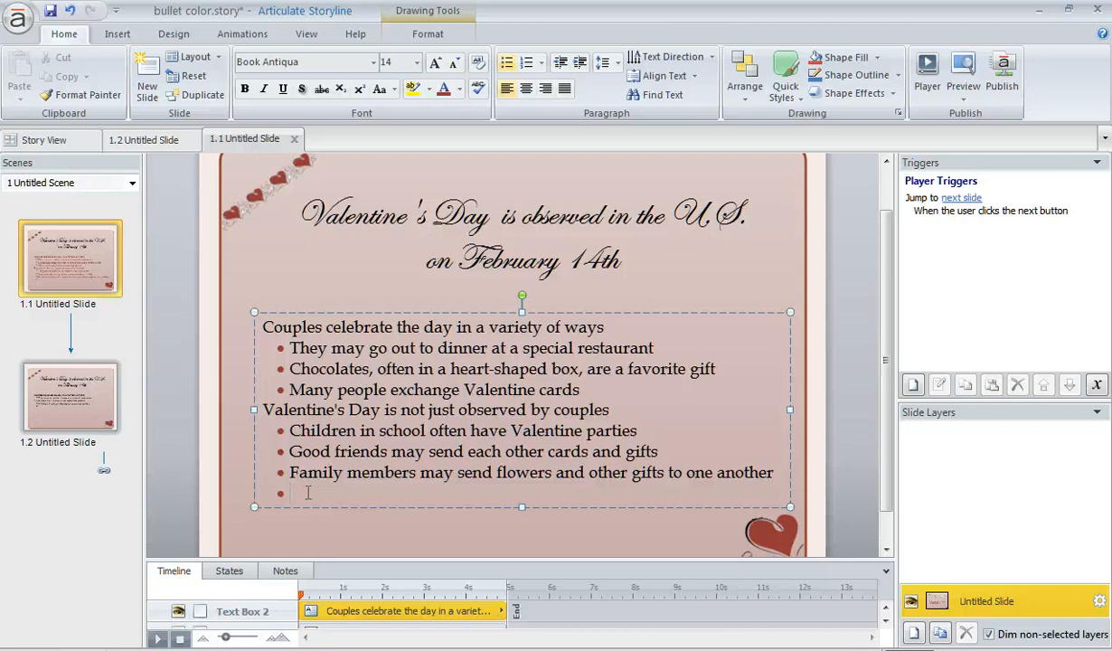
{"action": "key", "text": "BackSpace"}
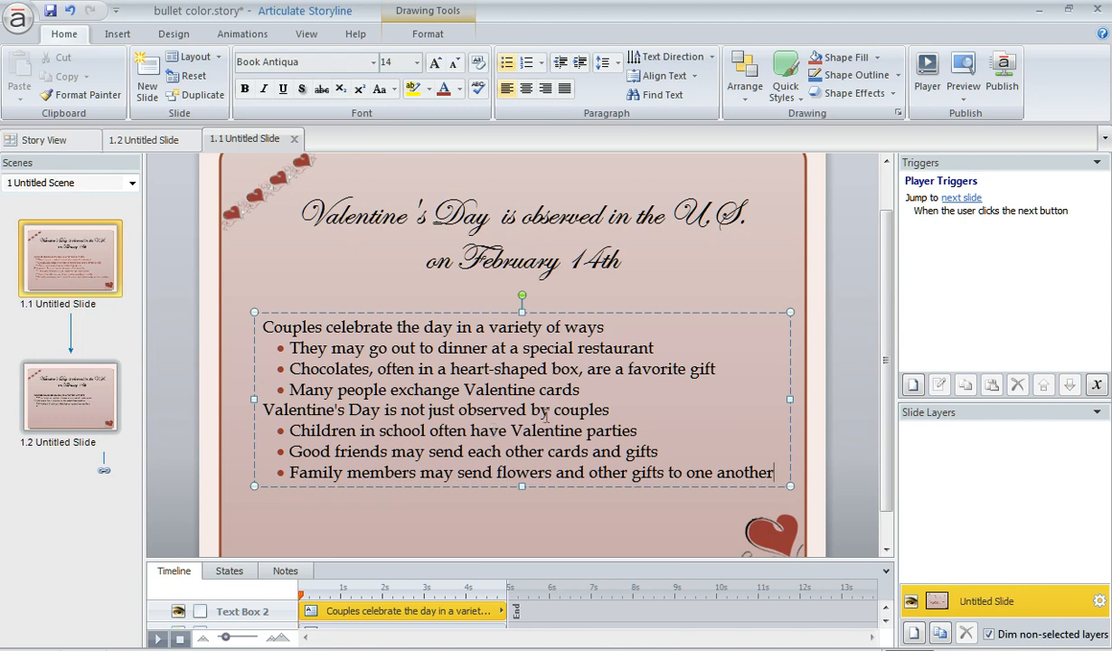
- Open slide 1.2 and set the font colour of its whole body text box to the dark red theme colour
{"action": "left_click", "coordinate": [87, 395]}
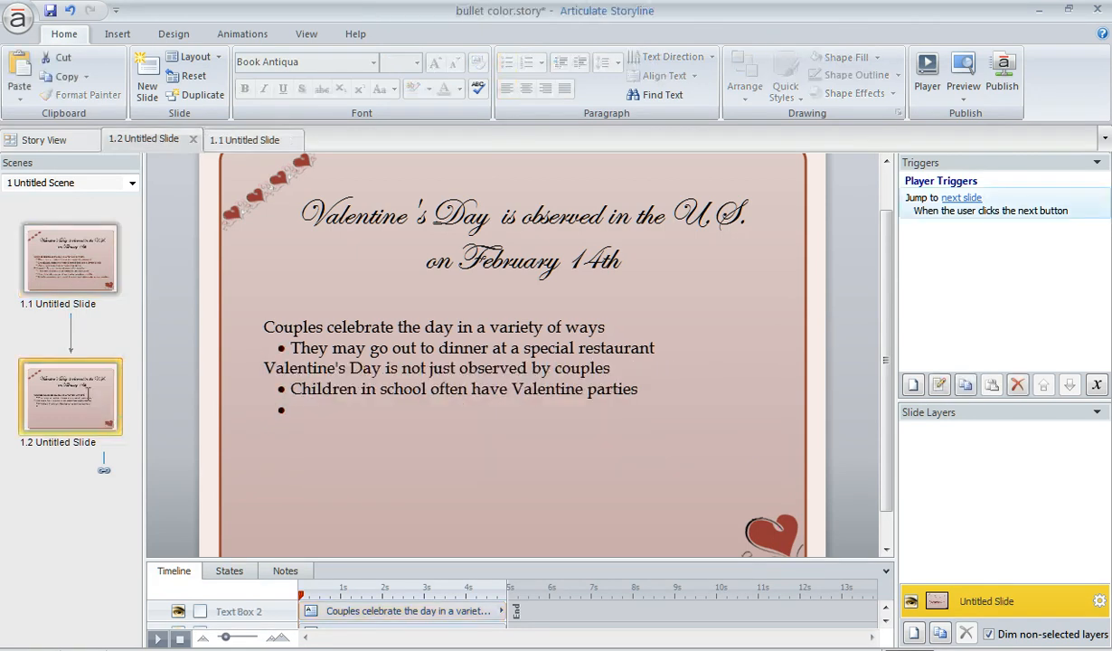
{"action": "left_click", "coordinate": [426, 347]}
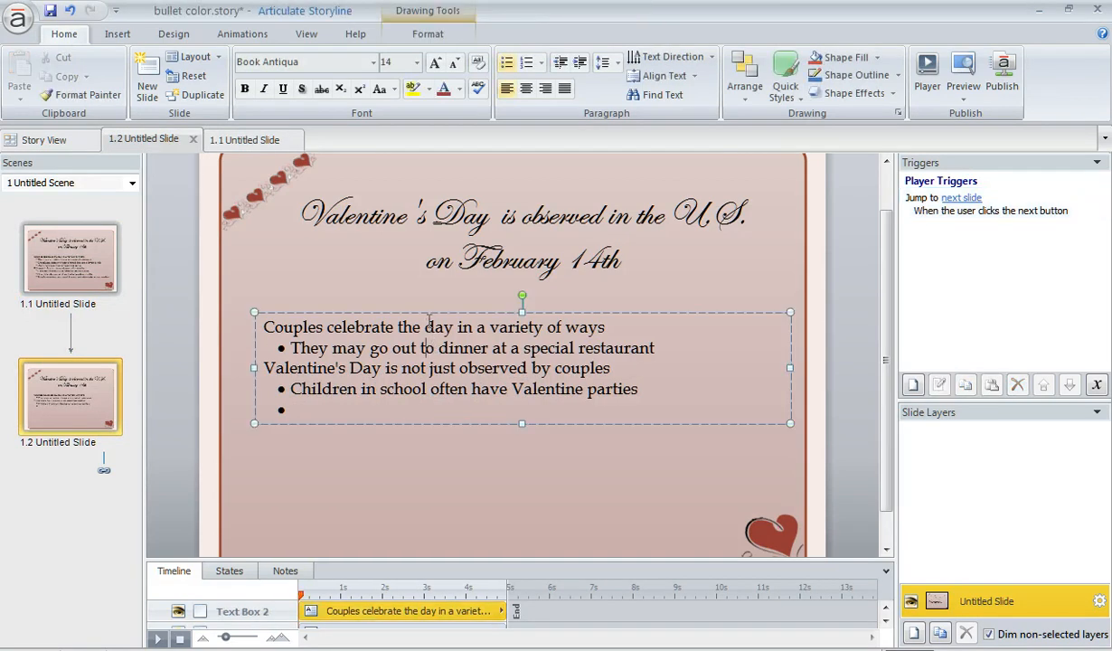
{"action": "left_click", "coordinate": [411, 312]}
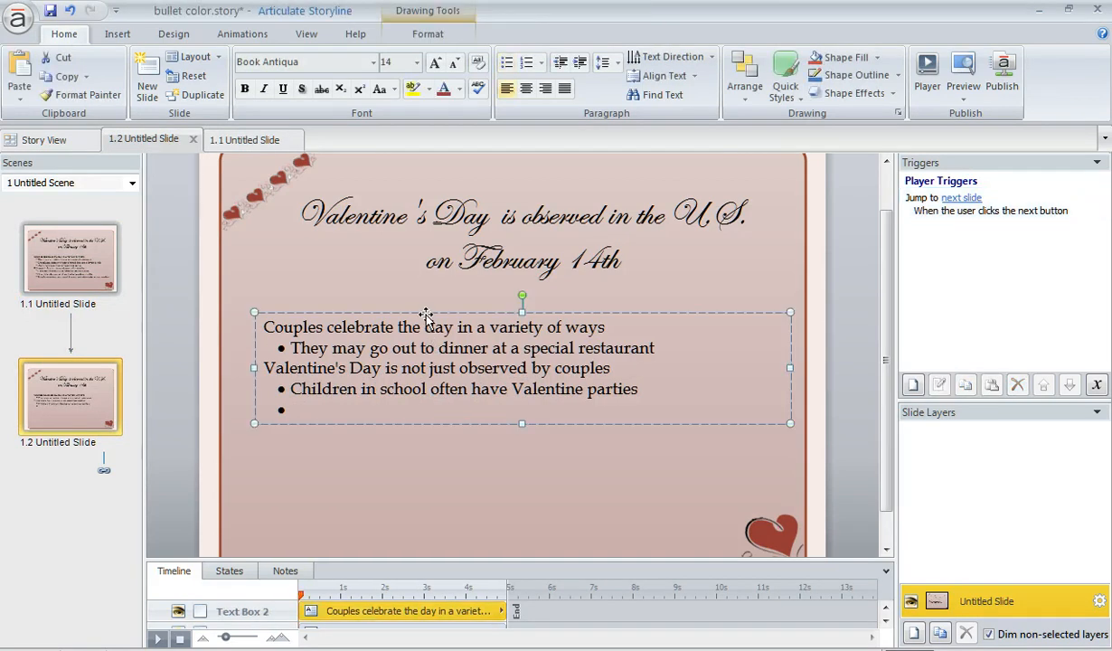
{"action": "left_click", "coordinate": [459, 89]}
{"action": "left_click", "coordinate": [403, 184]}
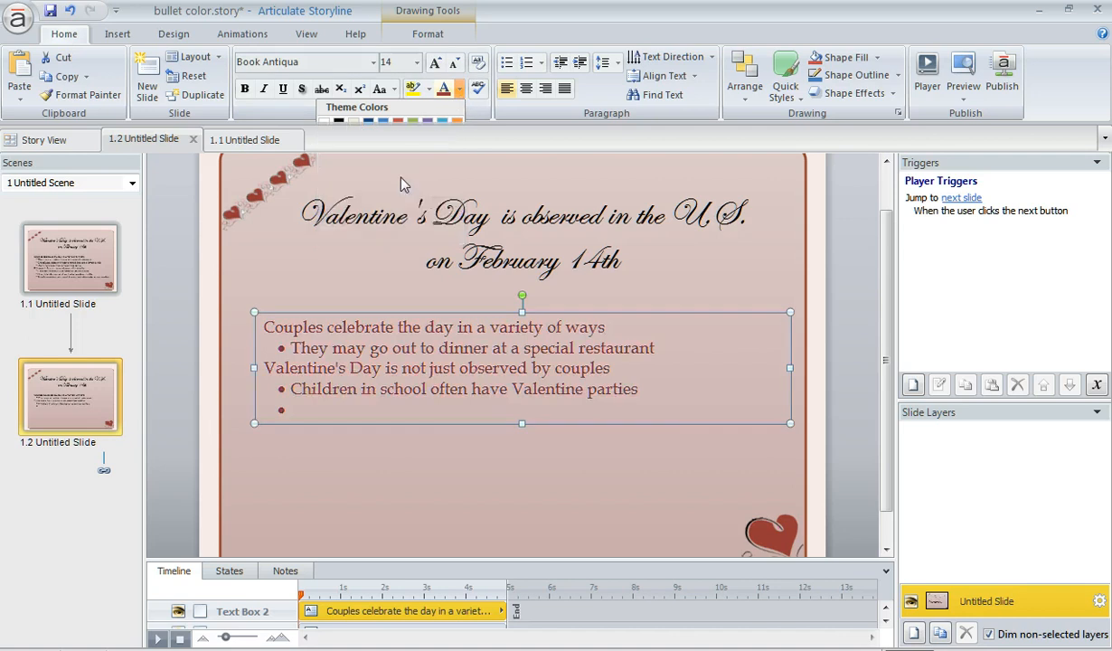
{"action": "left_click", "coordinate": [446, 328]}
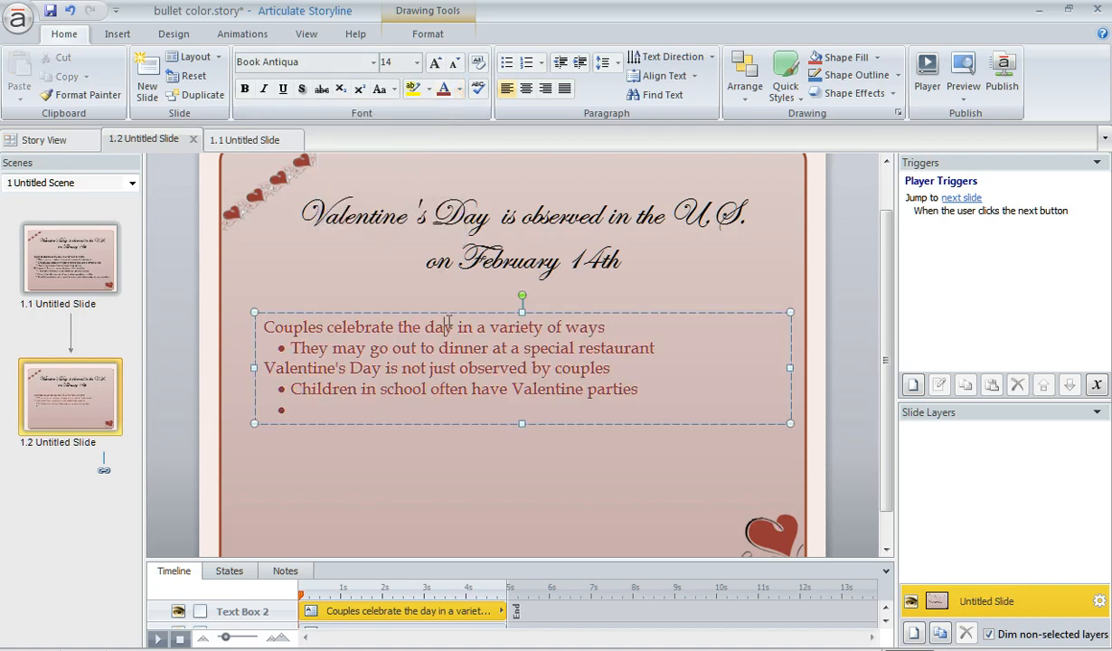
- Set the text of the line "Couples celebrate the day in a variety of ways" and its restaurant bullet item to black
{"action": "triple_click", "coordinate": [612, 328]}
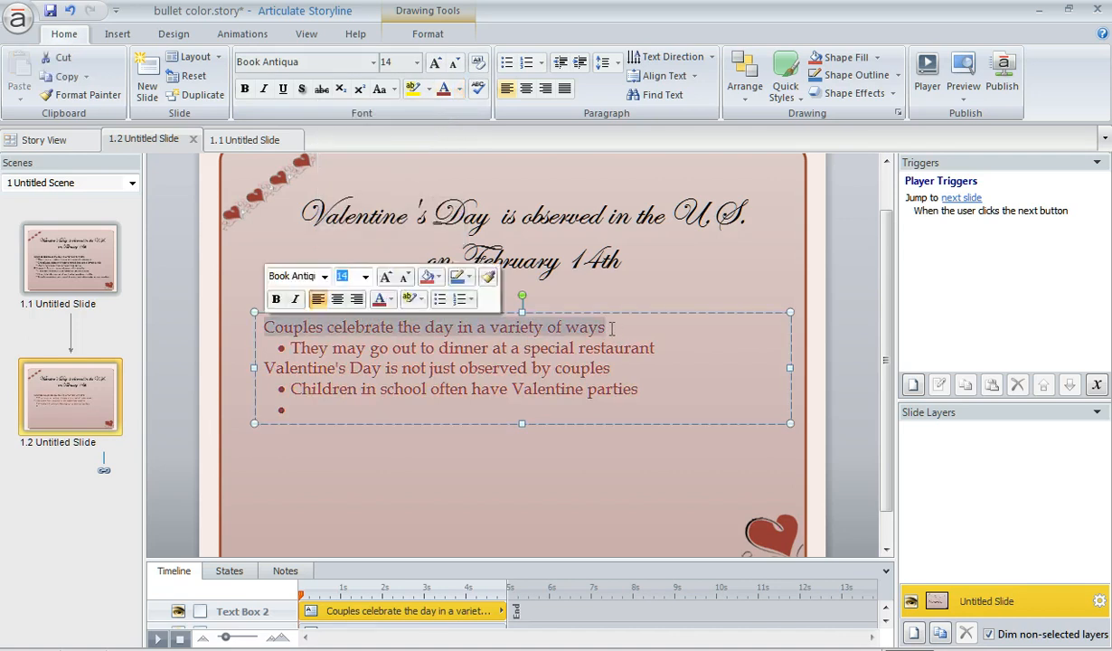
{"action": "left_click", "coordinate": [394, 299]}
{"action": "left_click", "coordinate": [249, 327]}
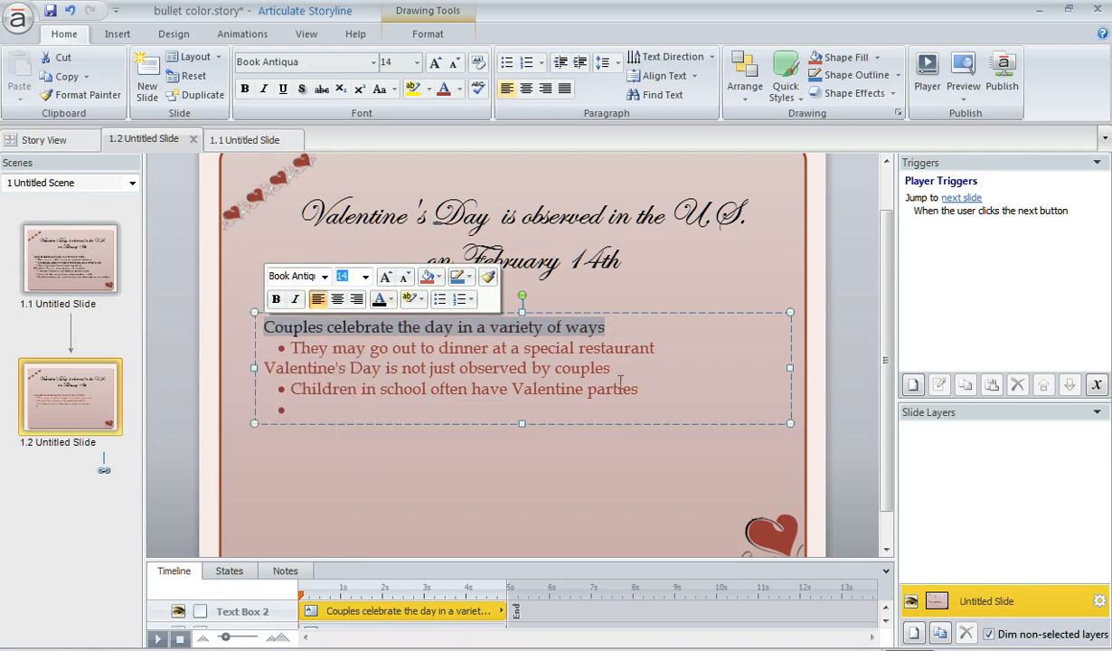
{"action": "left_click", "coordinate": [669, 349]}
{"action": "triple_click", "coordinate": [664, 343]}
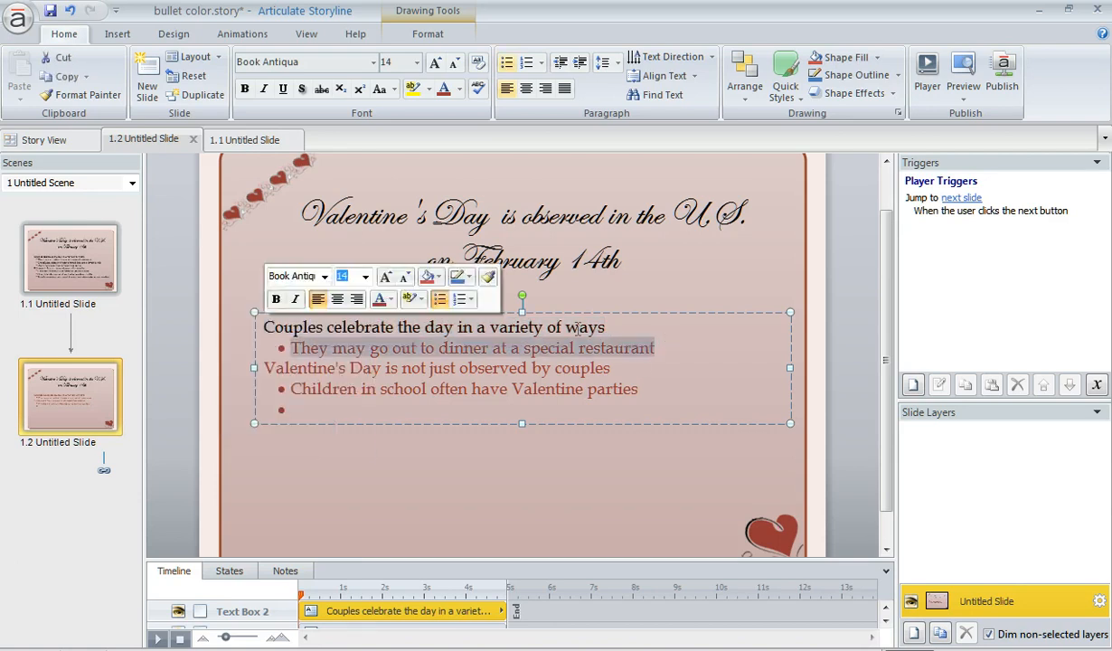
{"action": "left_click", "coordinate": [389, 299]}
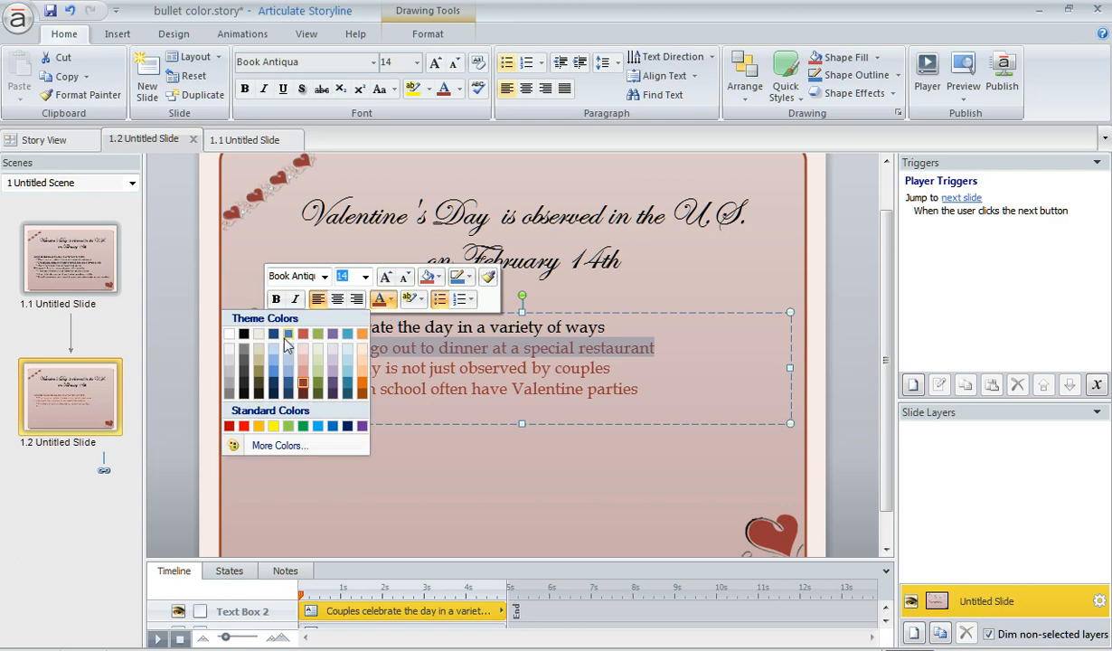
{"action": "left_click", "coordinate": [243, 333]}
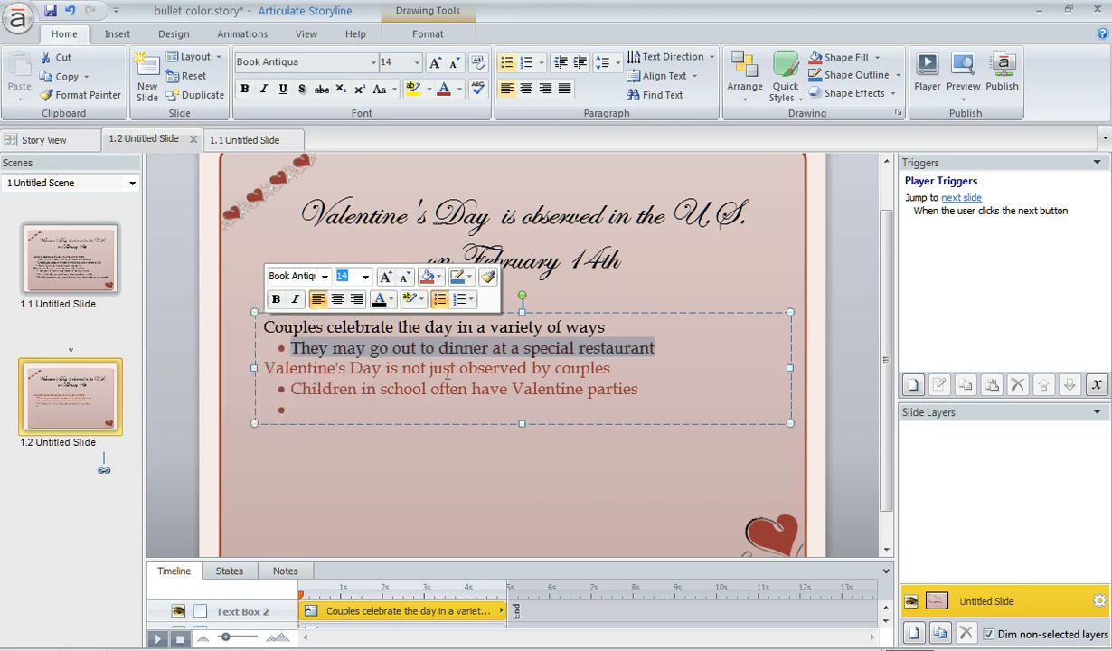
- Set the text of the line "Valentine's Day is not just observed by couples" and its bullet item about children in school to black
{"action": "left_click", "coordinate": [672, 366]}
{"action": "triple_click", "coordinate": [670, 363]}
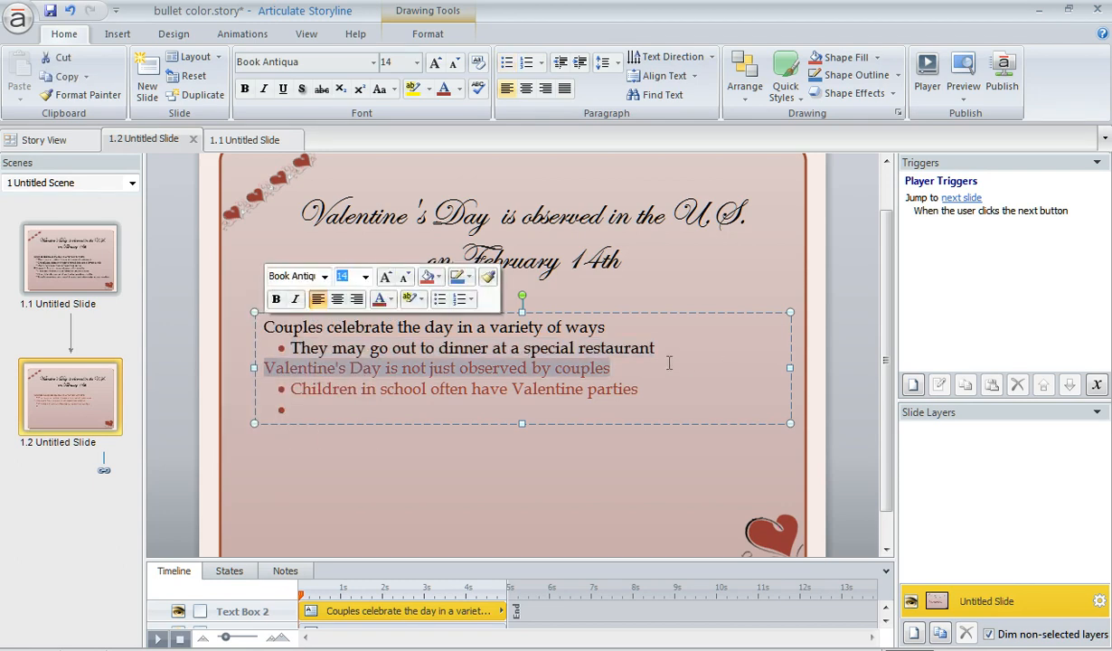
{"action": "left_click", "coordinate": [389, 299]}
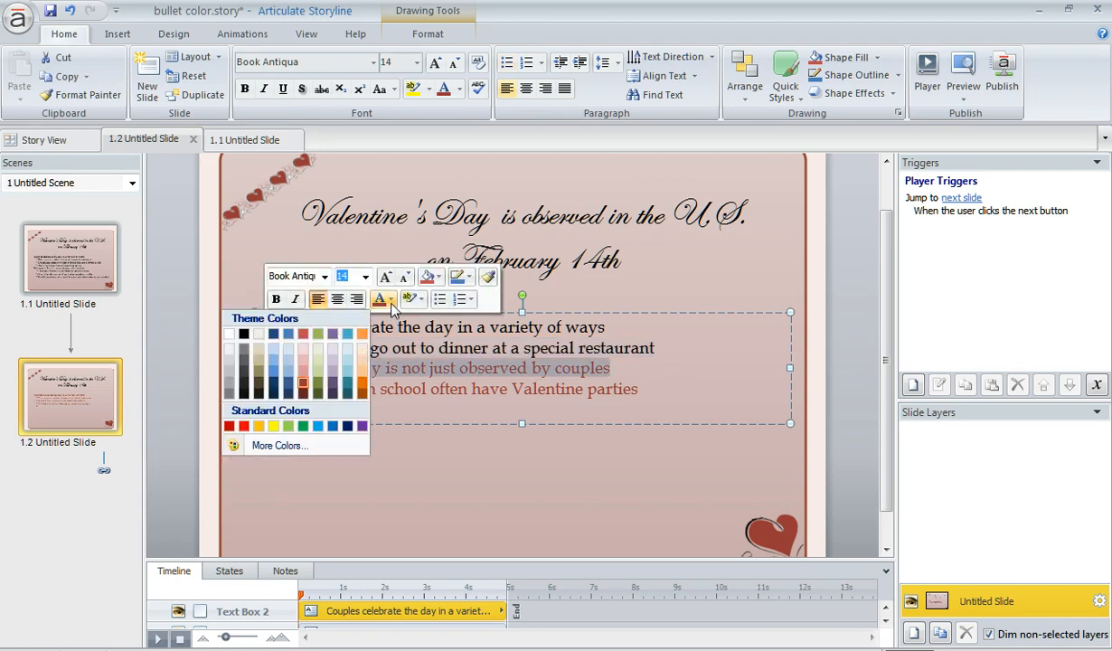
{"action": "left_click", "coordinate": [244, 334]}
{"action": "left_click", "coordinate": [659, 390]}
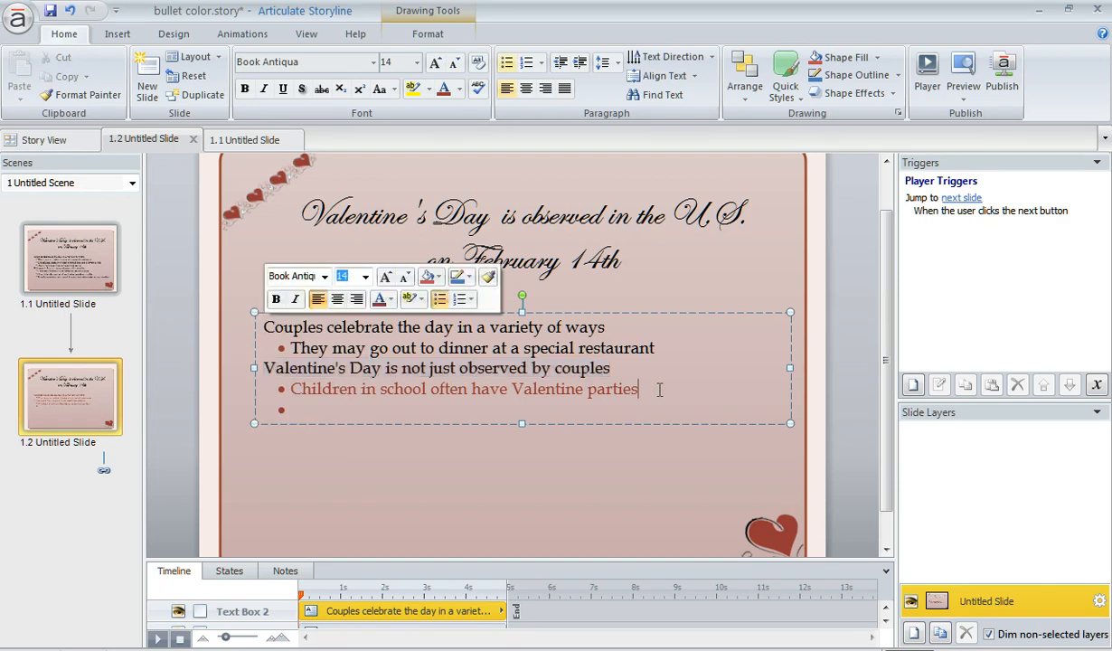
{"action": "triple_click", "coordinate": [659, 389]}
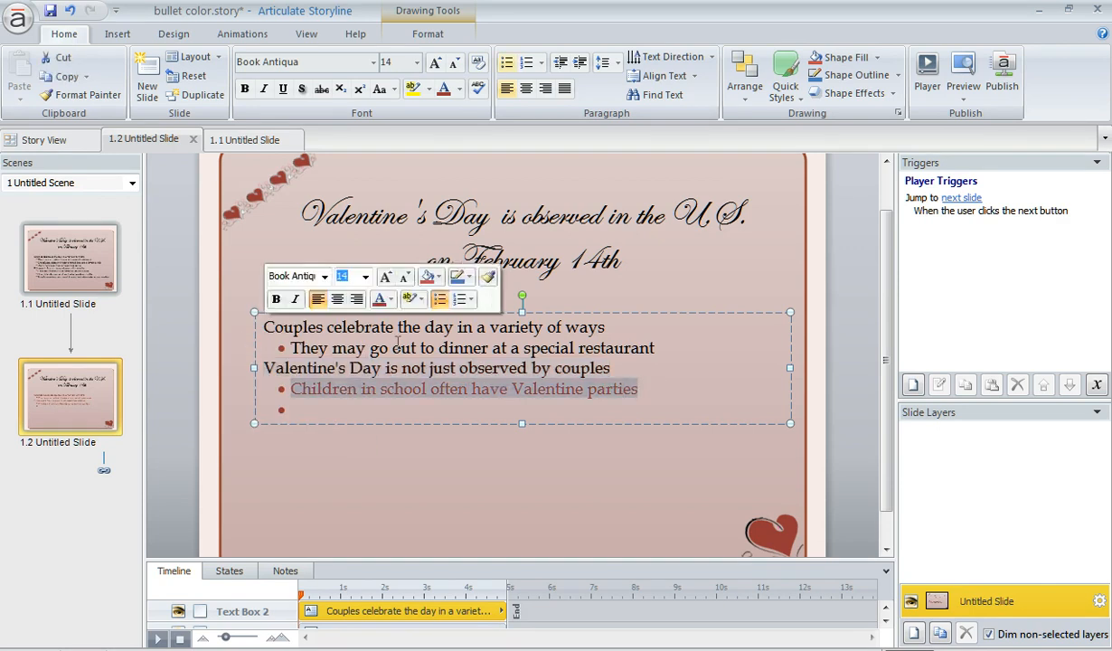
{"action": "left_click", "coordinate": [388, 300]}
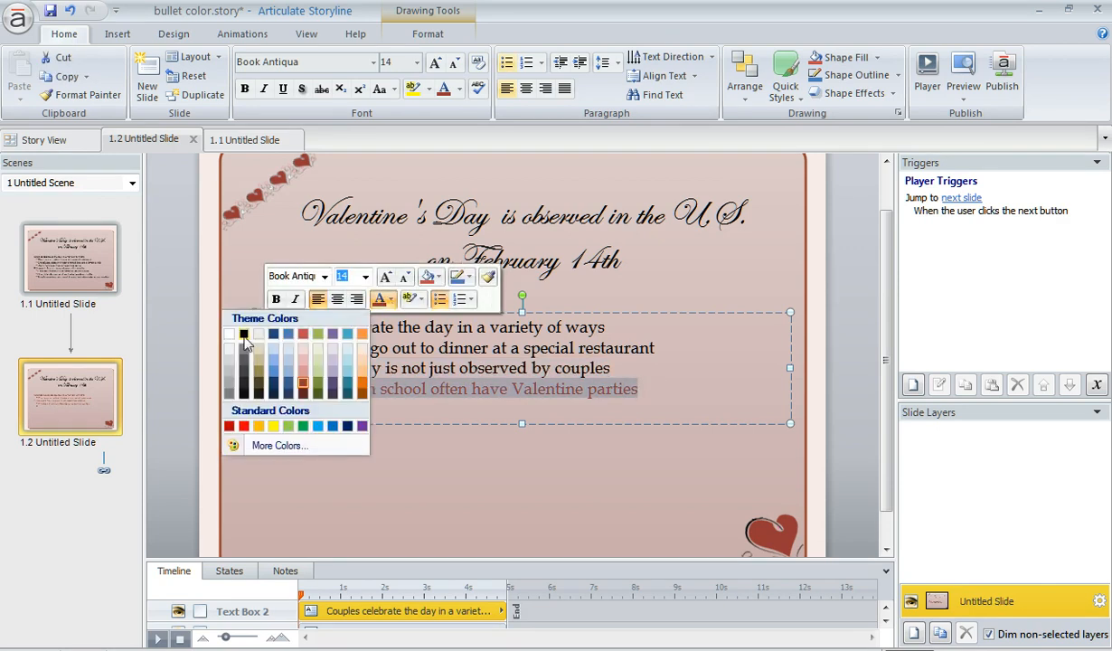
{"action": "left_click", "coordinate": [243, 333]}
- Add the bullet items "Chocolate is fun!" and "Many people exchange" below the restaurant bullet item
{"action": "left_click", "coordinate": [673, 348]}
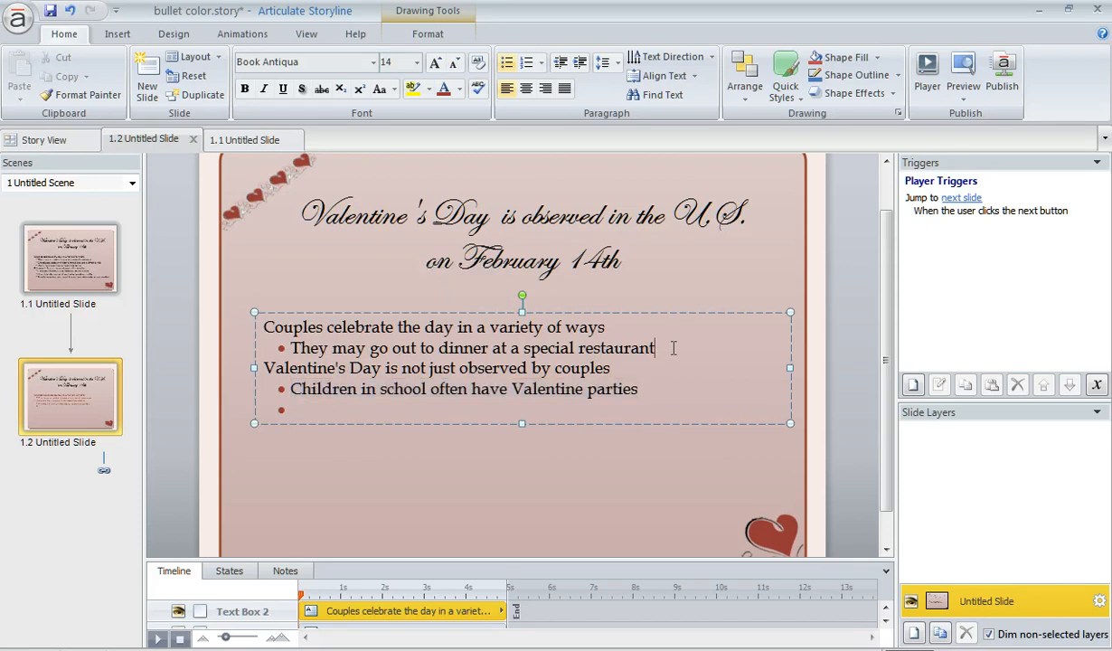
{"action": "key", "text": "Return"}
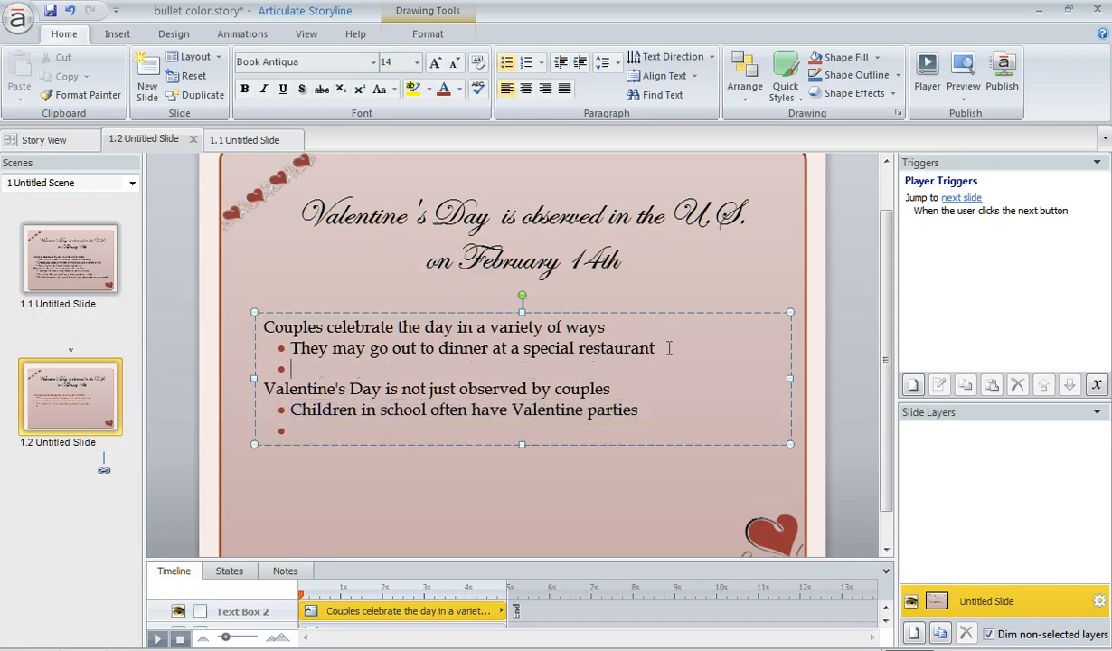
{"action": "type", "text": "Chocolat"}
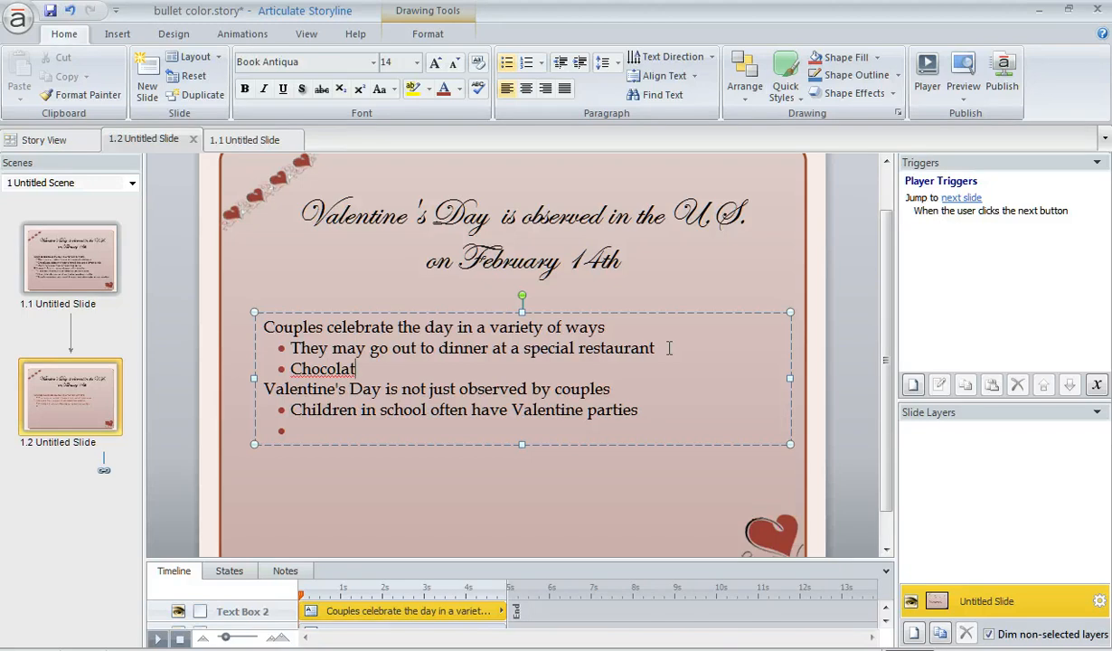
{"action": "type", "text": "e is fun!"}
{"action": "key", "text": "Return"}
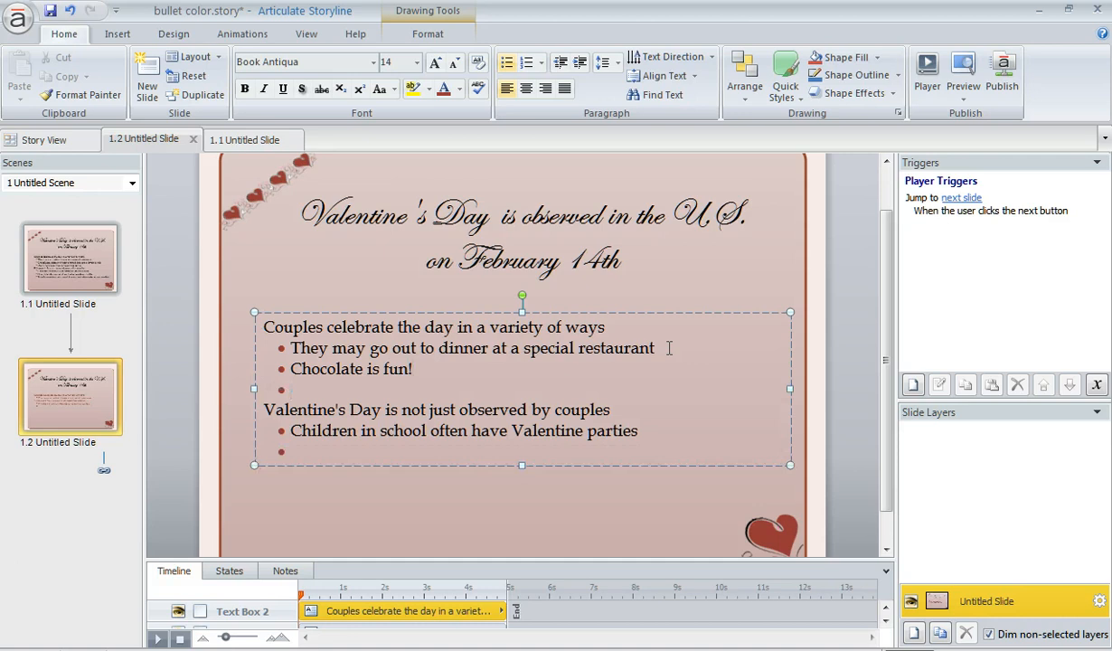
{"action": "type", "text": "Many peo ple ex"}
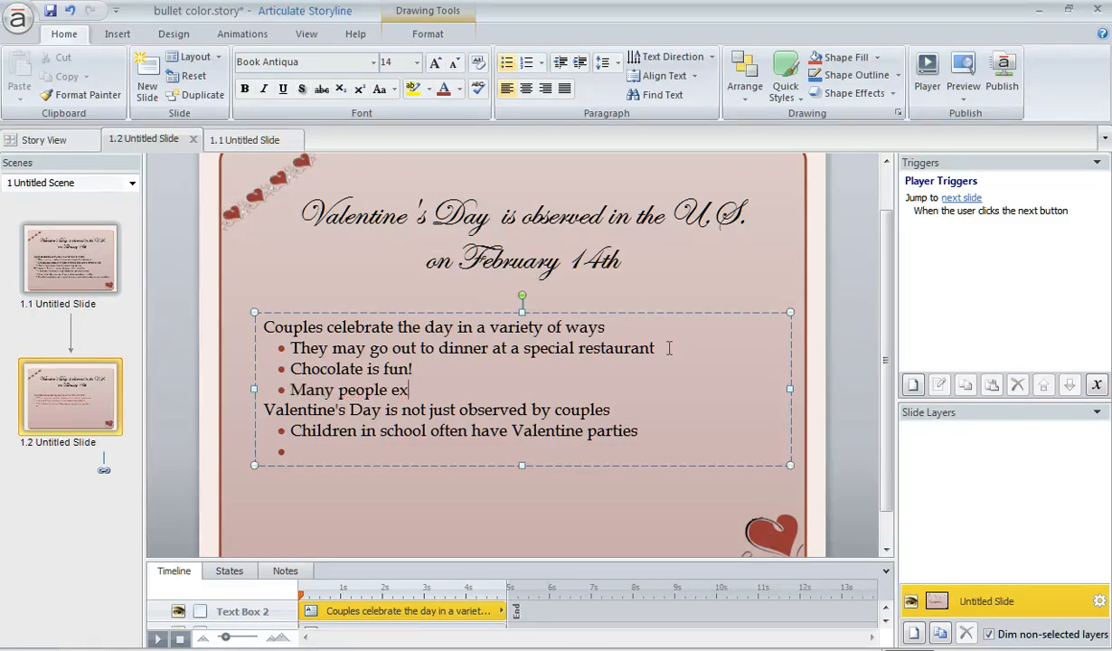
{"action": "type", "text": "change"}
- Add the bullet items "Good Friends ..." and "Family members" below the Valentine parties item, and remove the trailing empty bullet
{"action": "left_click", "coordinate": [677, 437]}
{"action": "key", "text": "Return"}
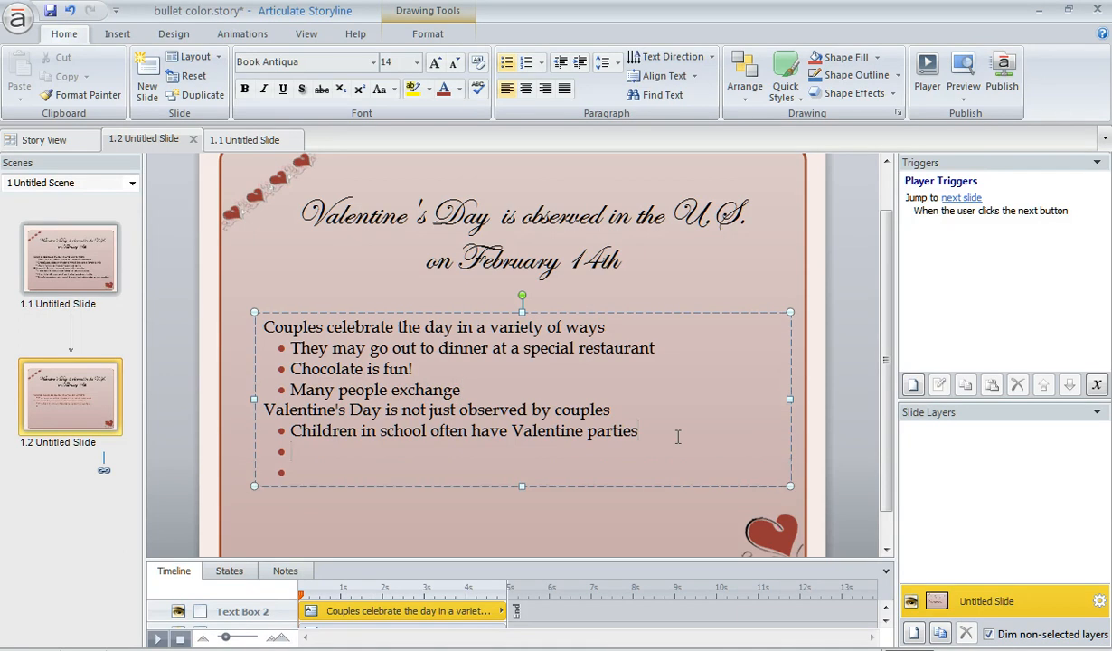
{"action": "type", "text": "Good Friend"}
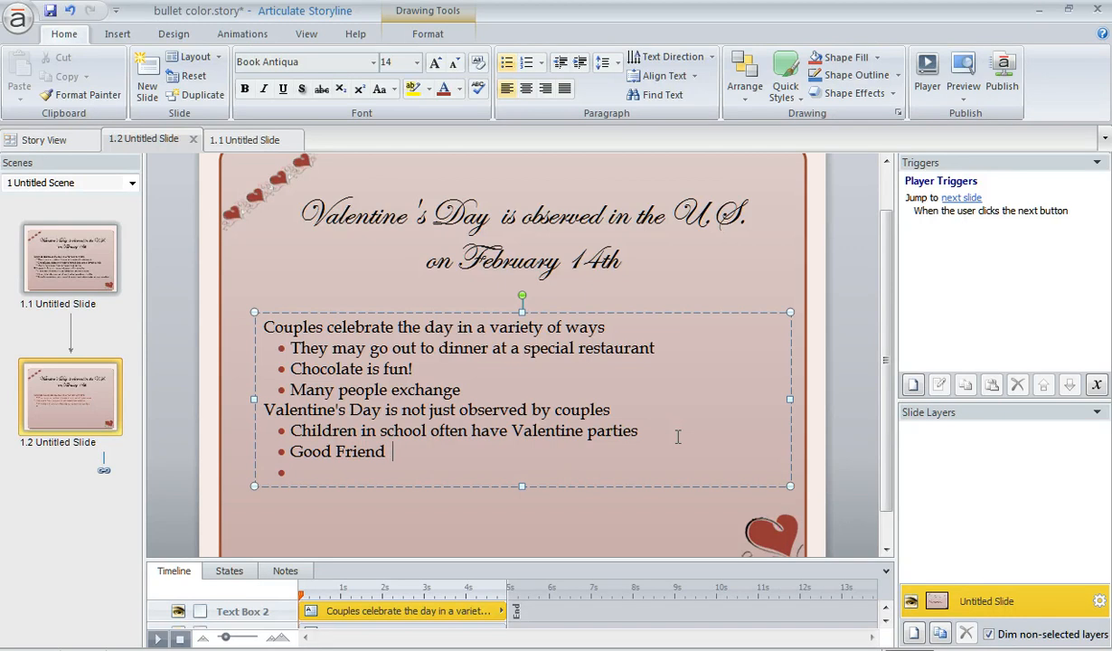
{"action": "key", "text": "BackSpace"}
{"action": "type", "text": "s ..."}
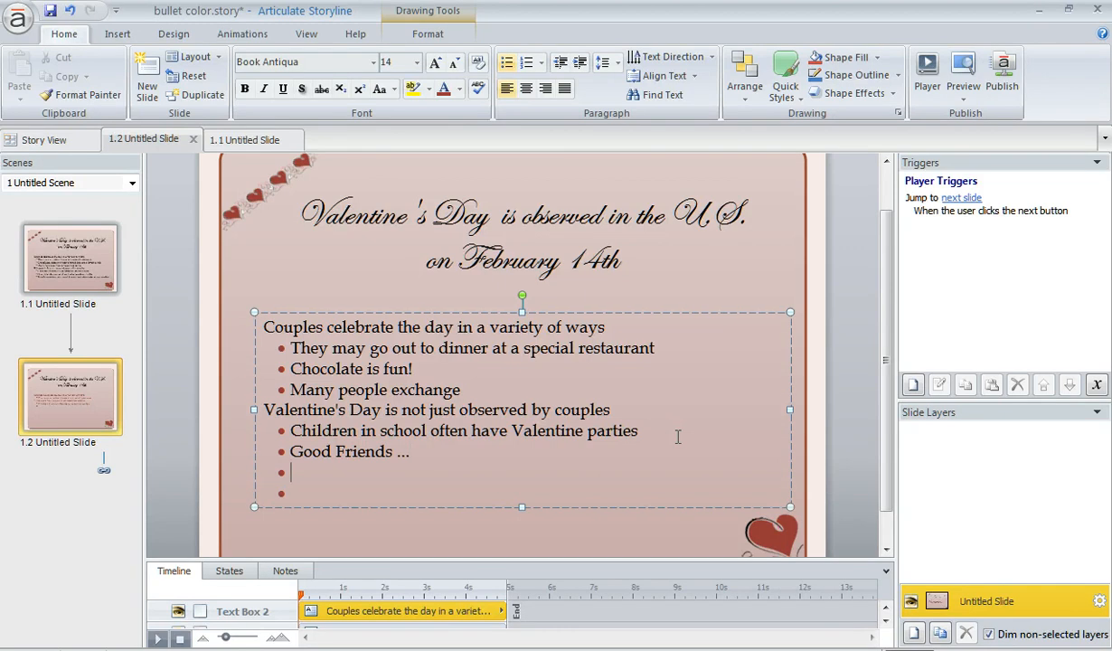
{"action": "type", "text": "Family mem"}
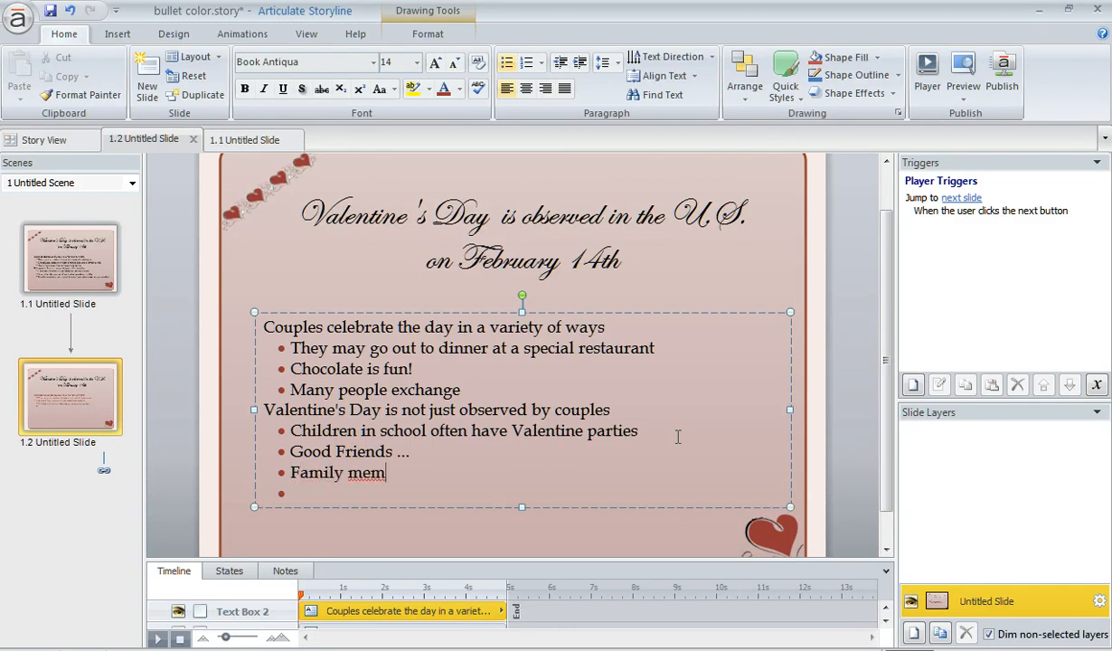
{"action": "type", "text": "bers"}
{"action": "key", "text": "BackSpace"}
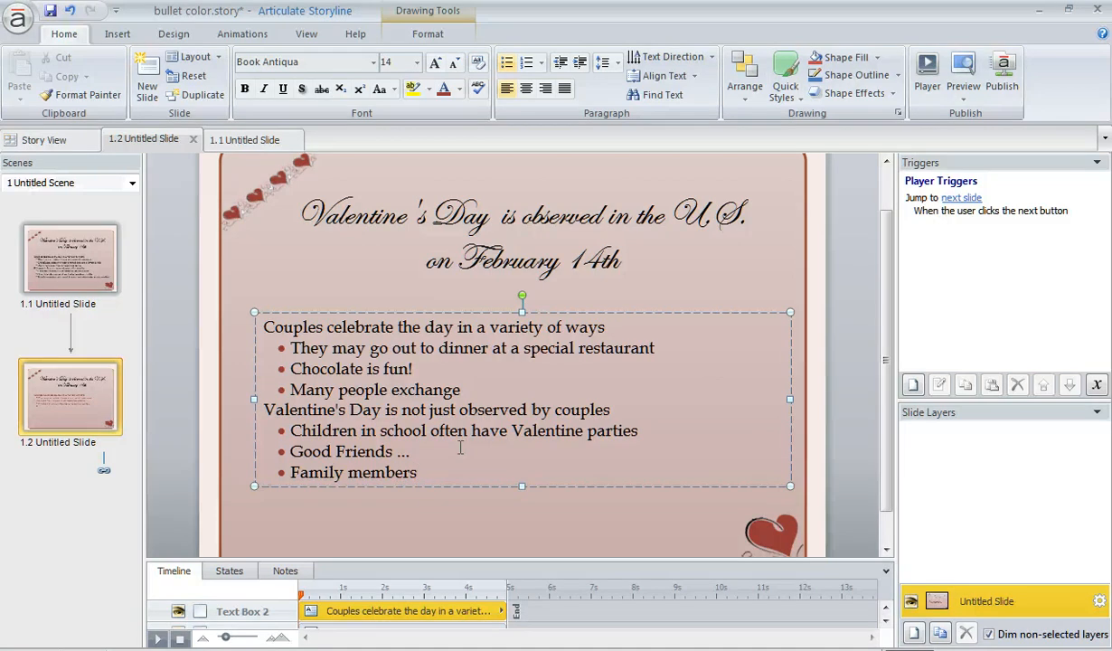